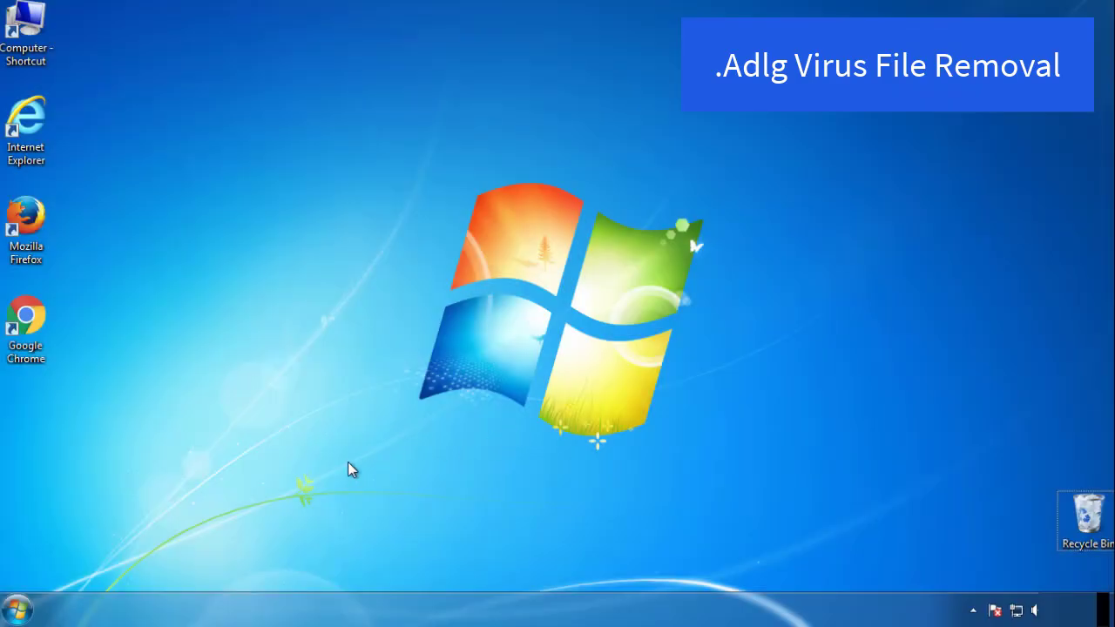
Launch the System Configuration utility by running msconfig.
click(17, 609)
click(90, 563)
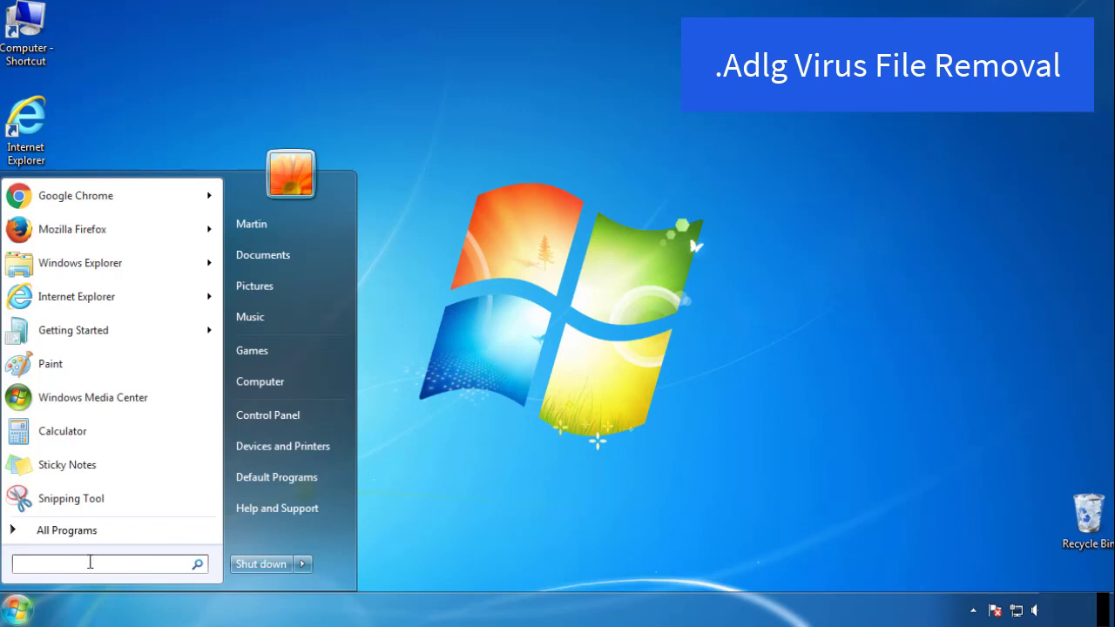
text(msconfig)
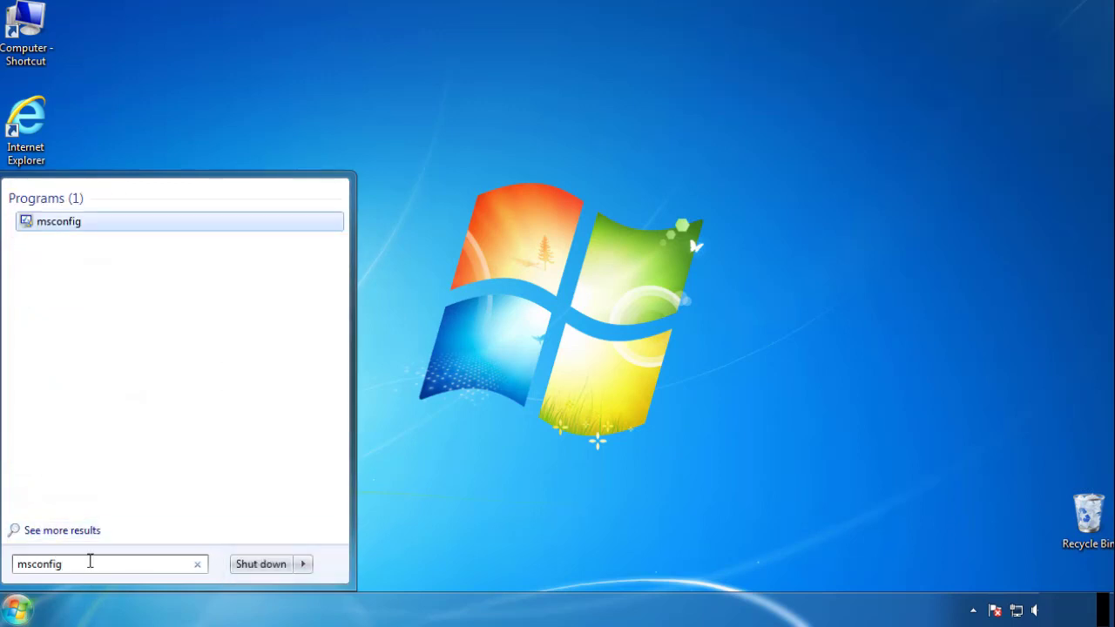
key(Return)
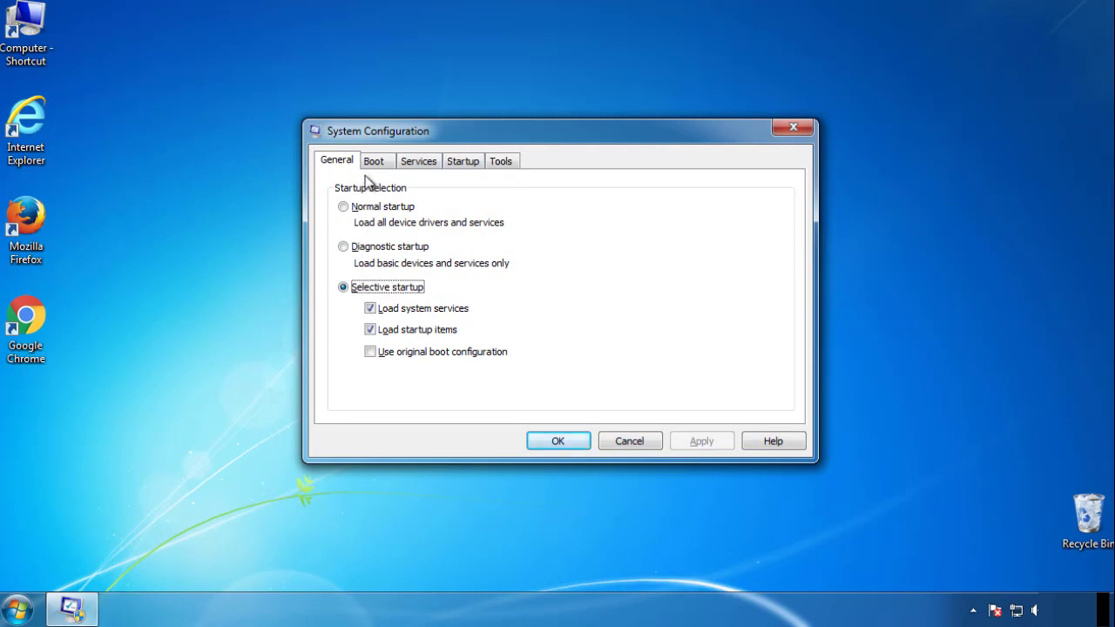
Enable Safe boot with the Minimal option, restart the computer, and dismiss the safe mode help window.
click(375, 163)
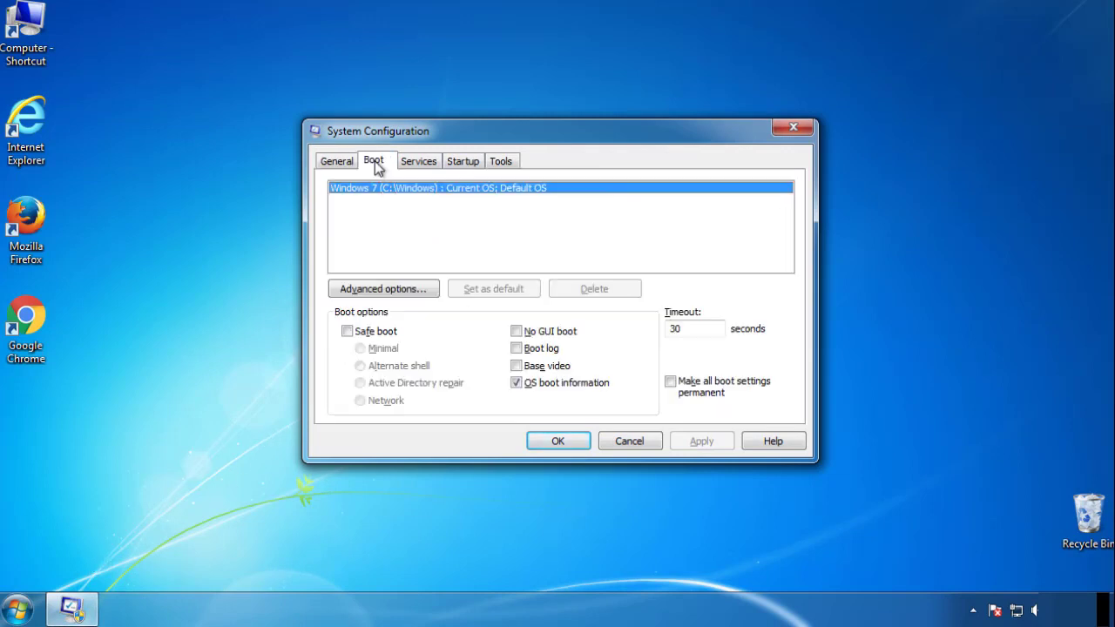
click(347, 332)
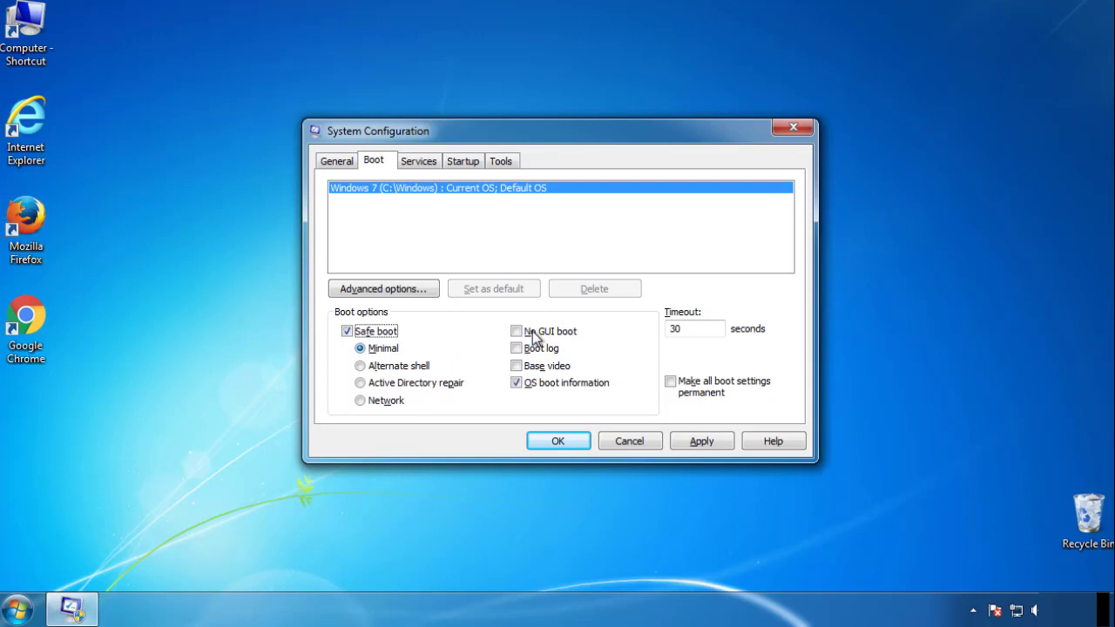
click(566, 441)
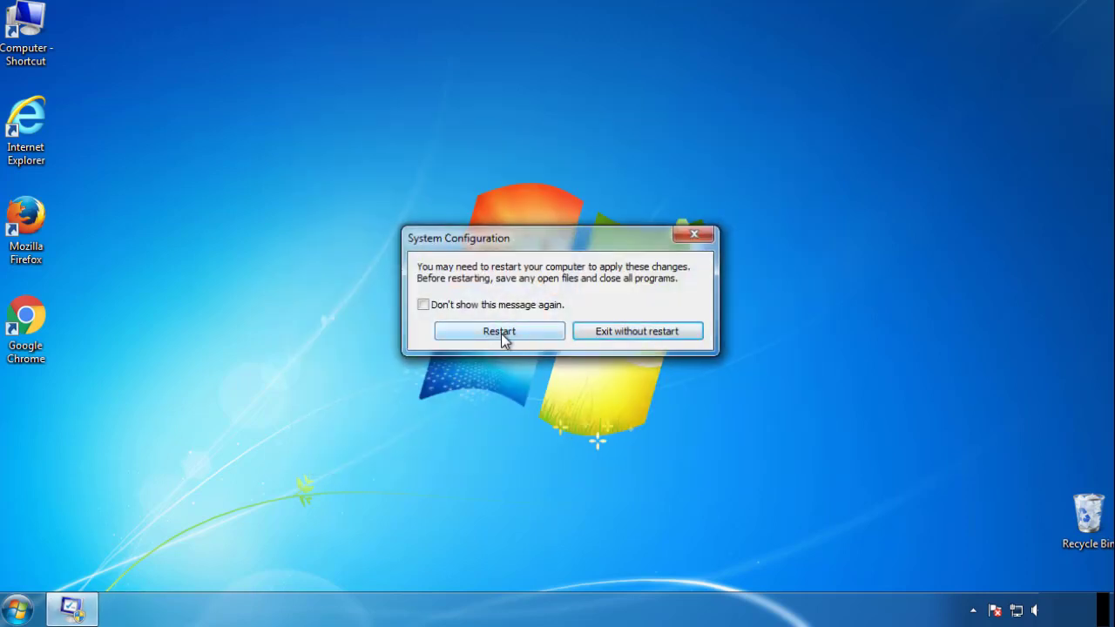
click(500, 332)
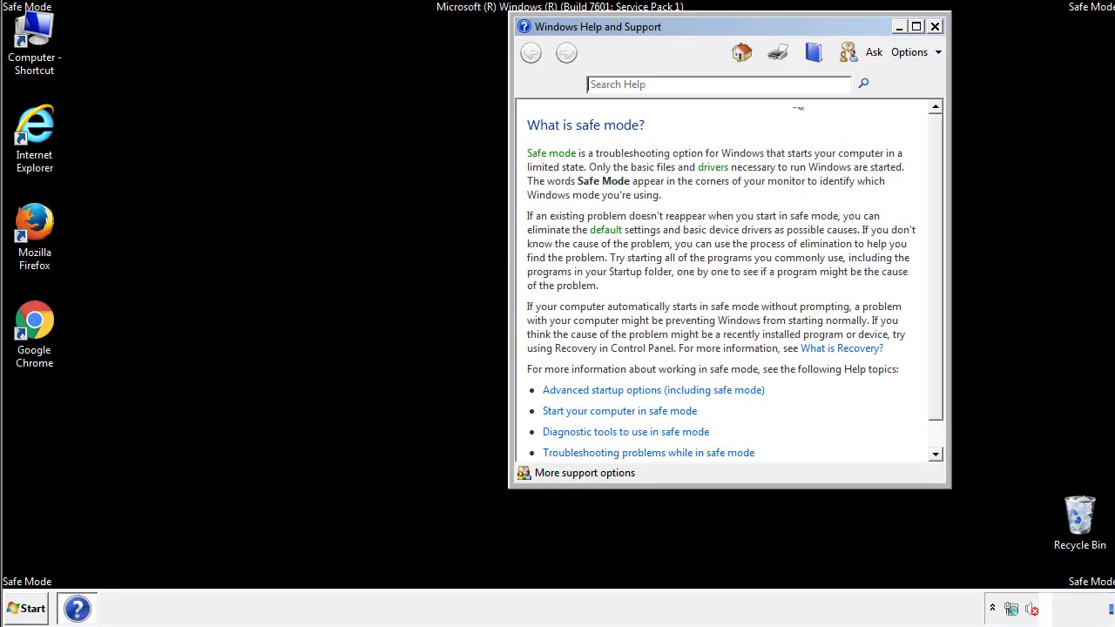
click(935, 26)
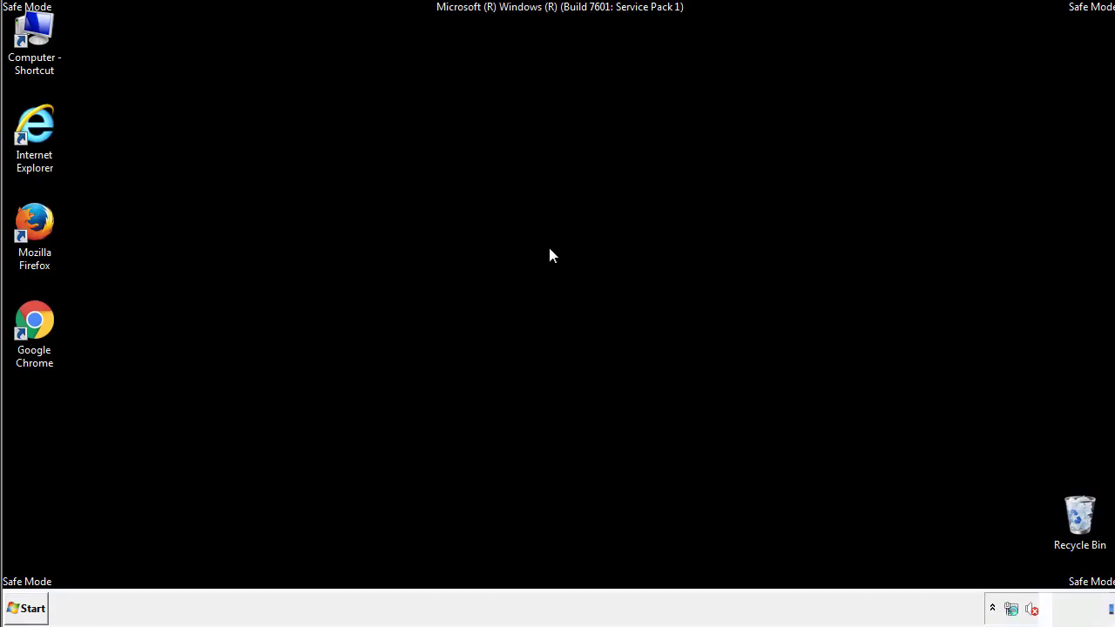
Set Folder Options in Control Panel to show hidden files, folders, and drives, and close Control Panel.
click(33, 607)
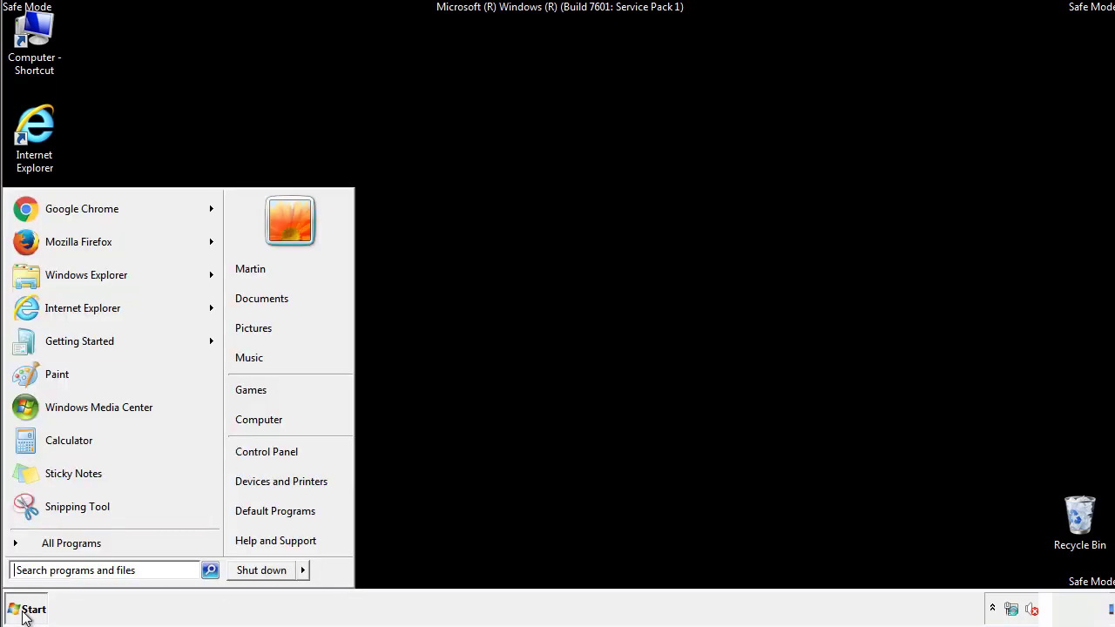
click(278, 449)
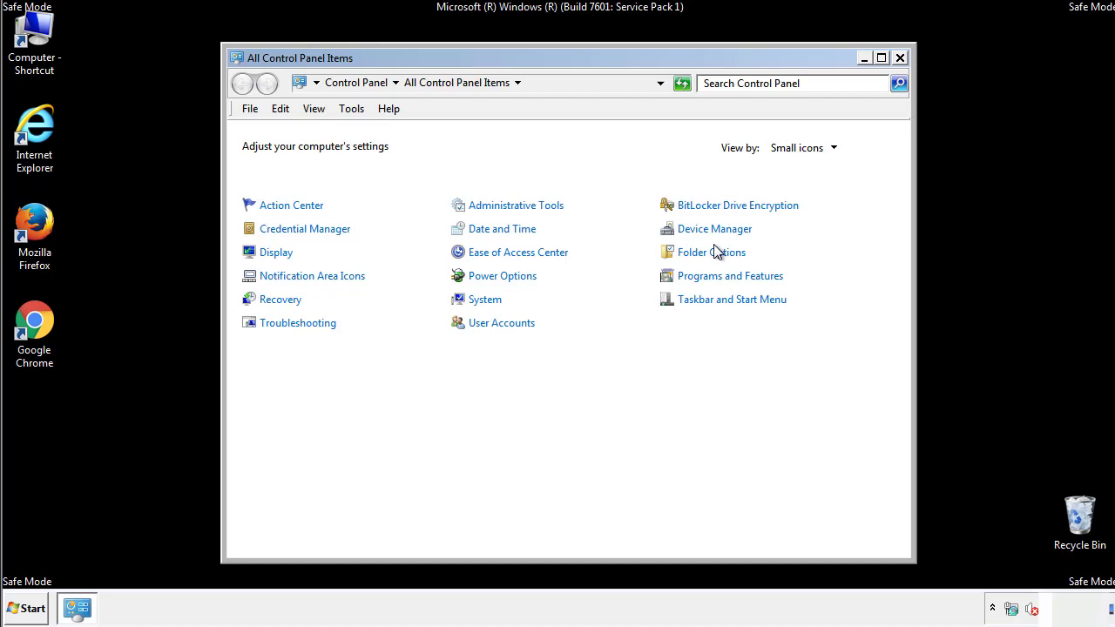
click(714, 254)
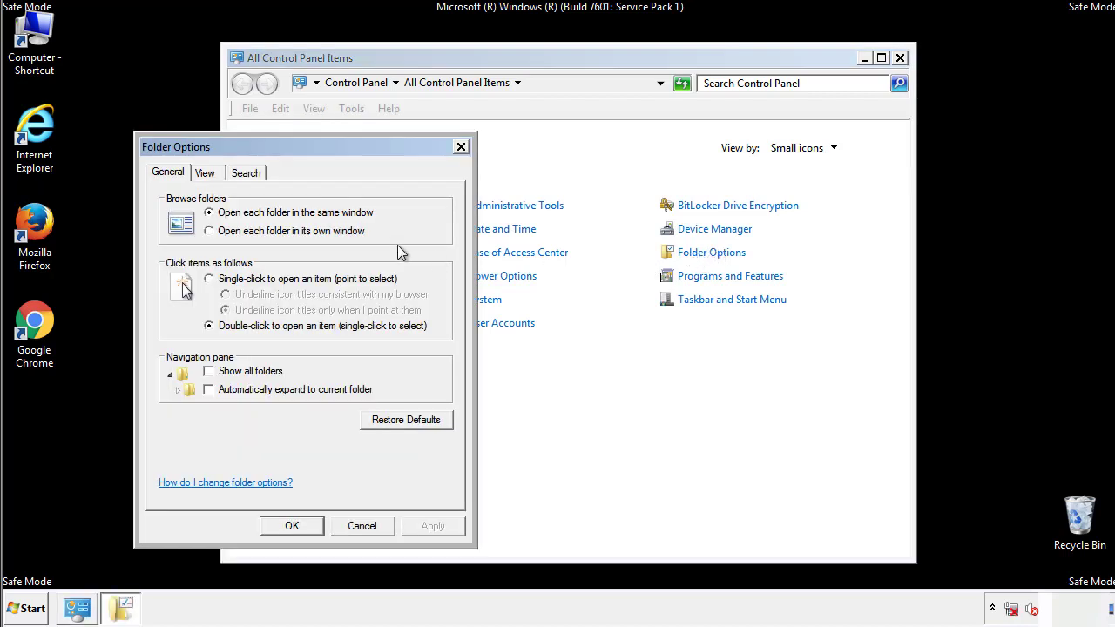
click(206, 174)
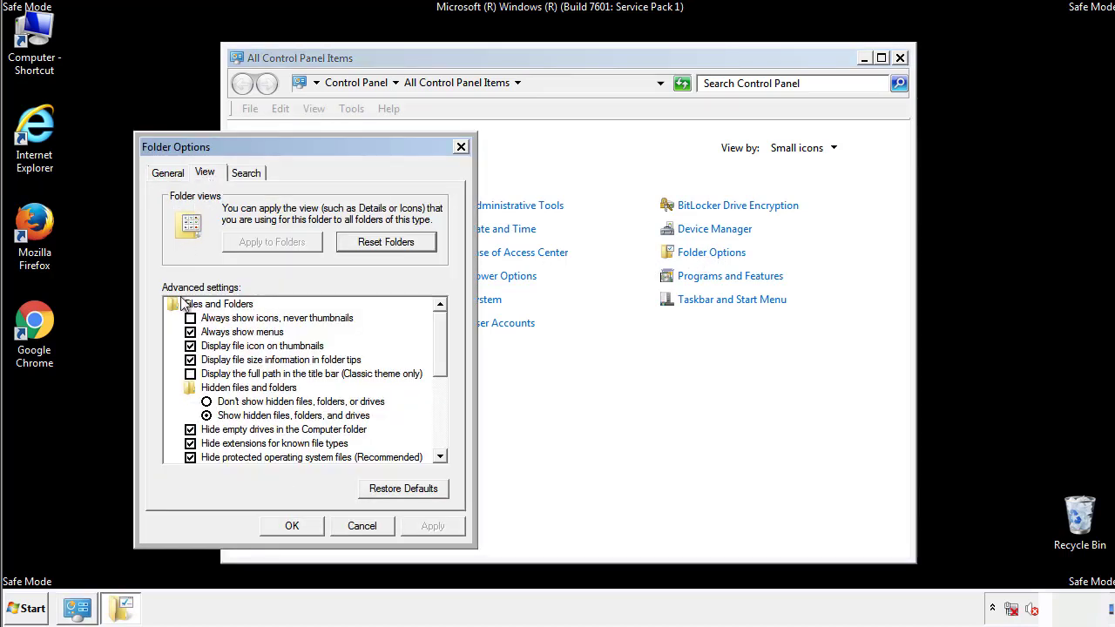
click(190, 360)
click(292, 525)
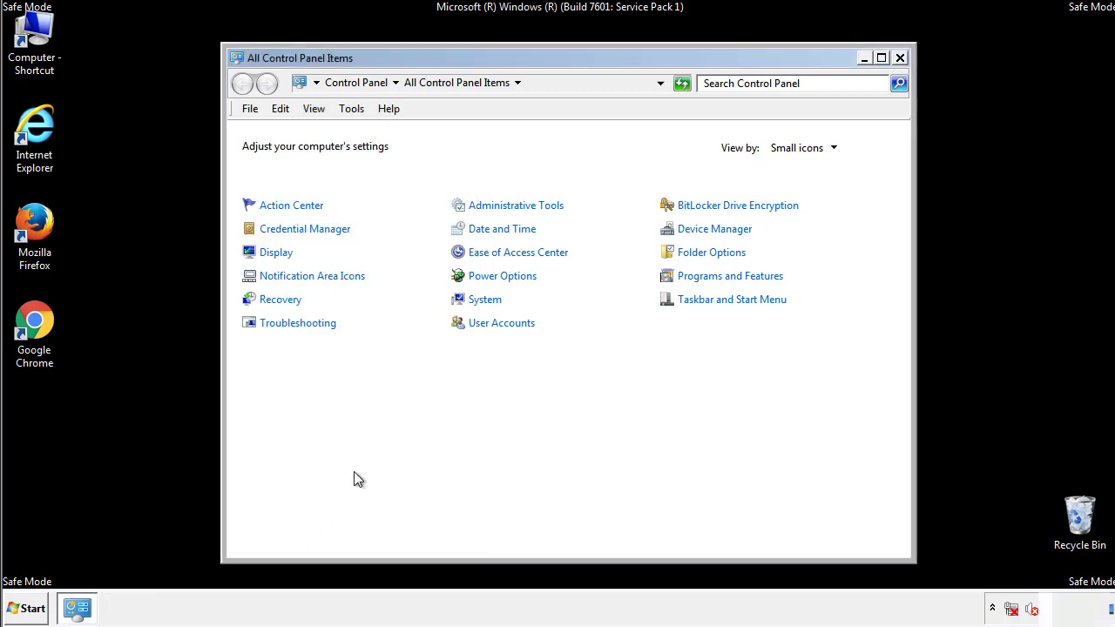
click(900, 58)
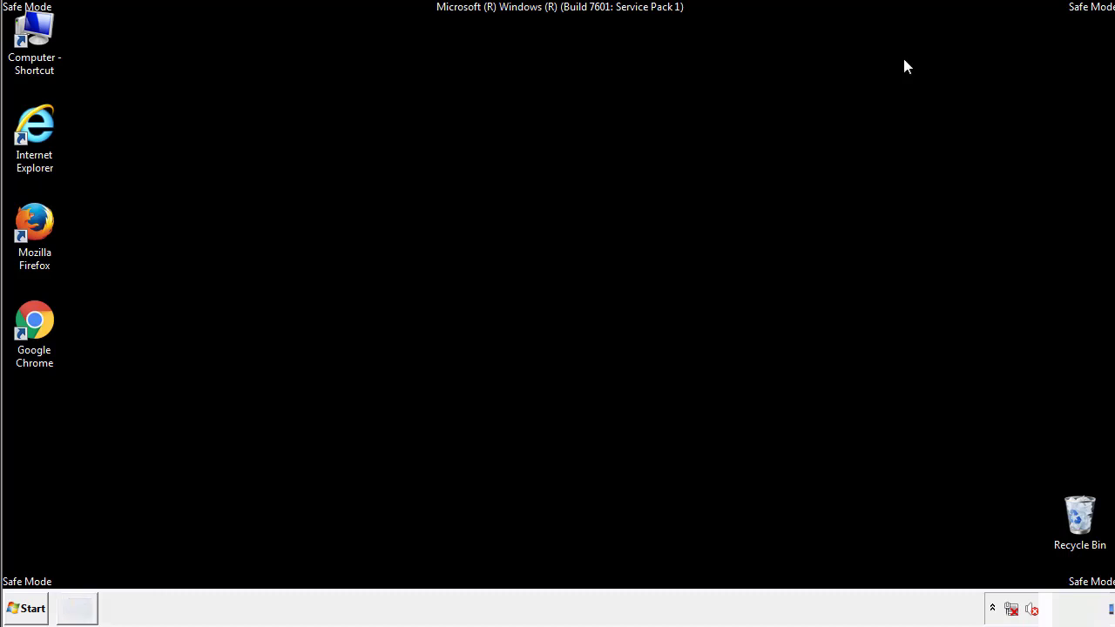
Browse to the folder C:\Windows\System32\drivers\etc.
double_click(34, 33)
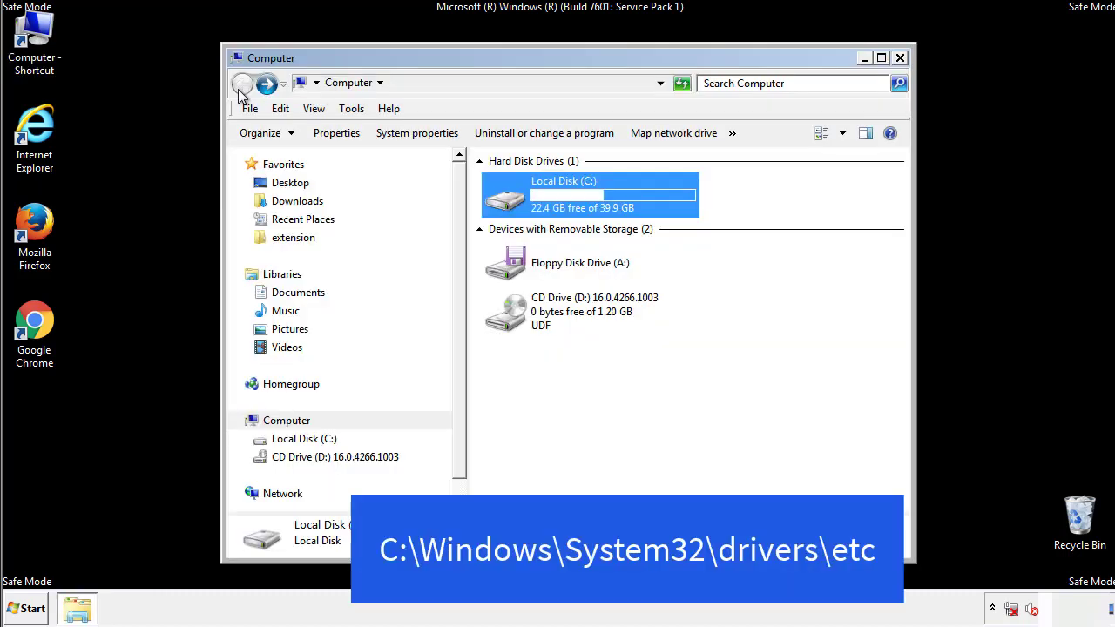
double_click(514, 202)
double_click(511, 319)
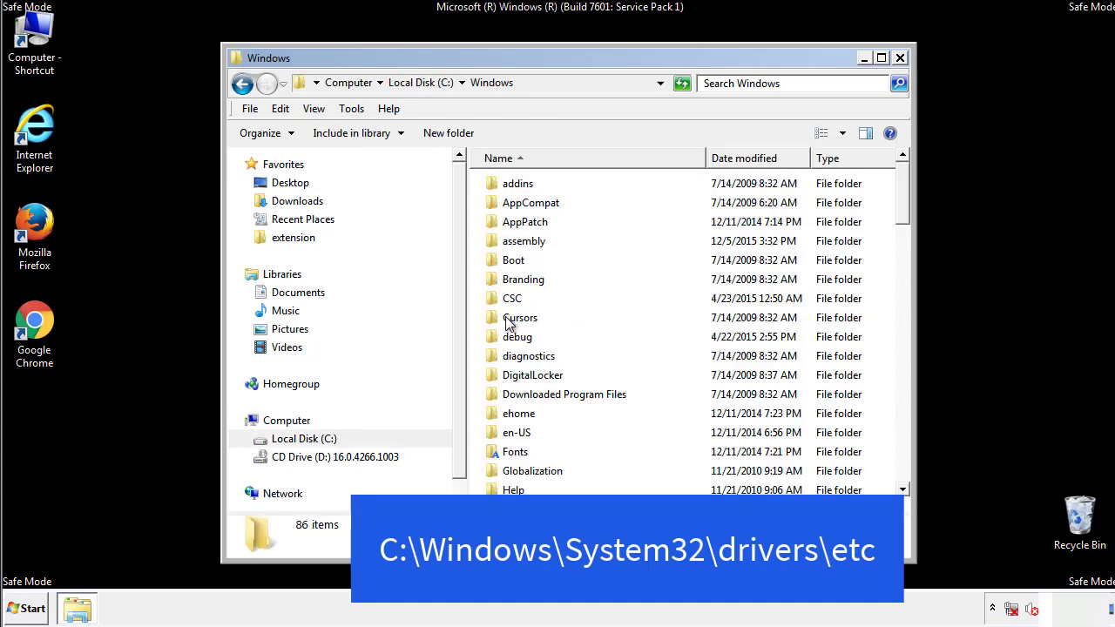
scroll(513, 392, down, 2)
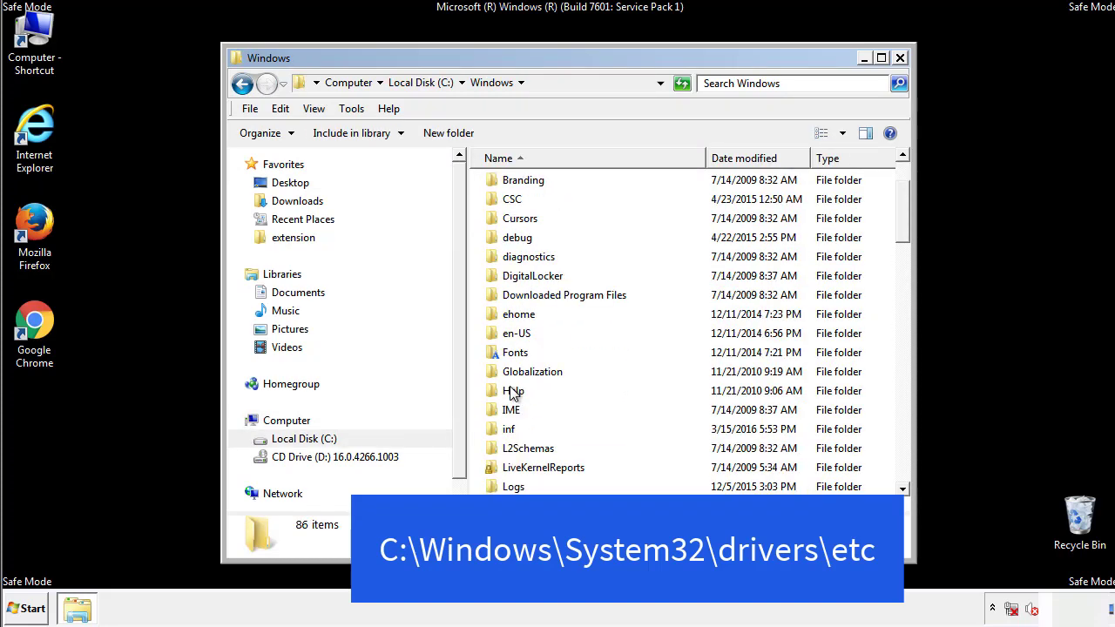
scroll(512, 394, down, 7)
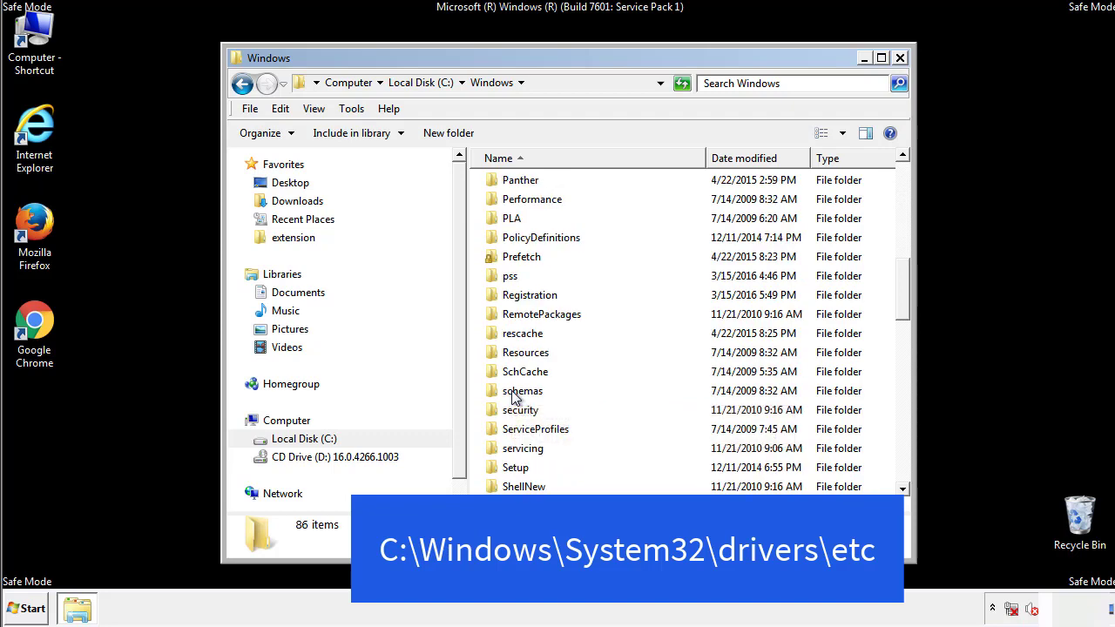
scroll(512, 394, down, 2)
double_click(527, 451)
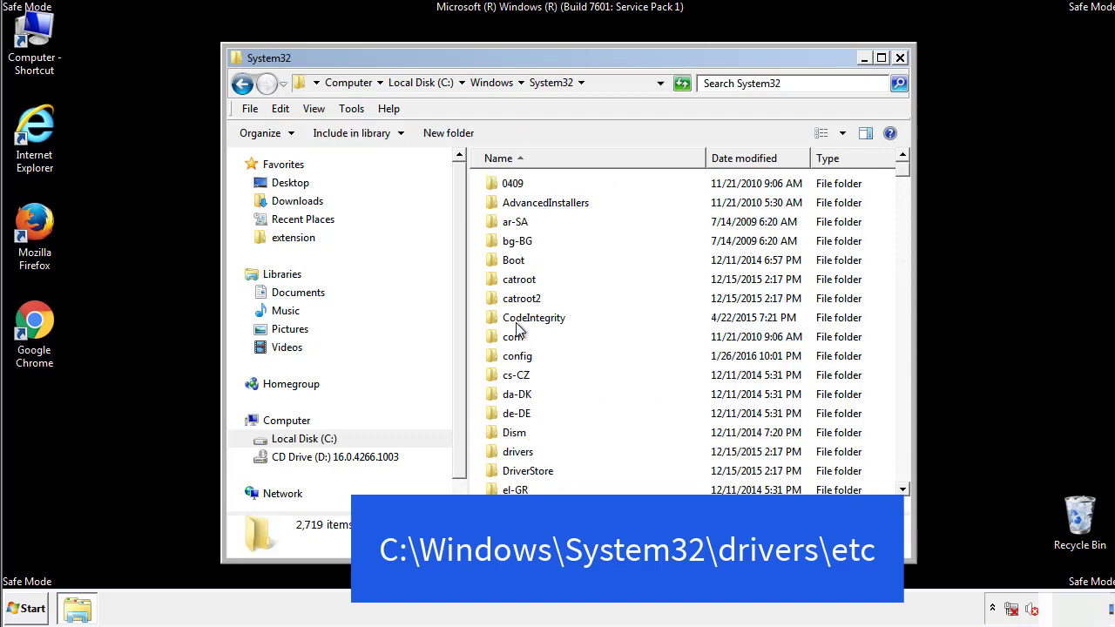
double_click(518, 452)
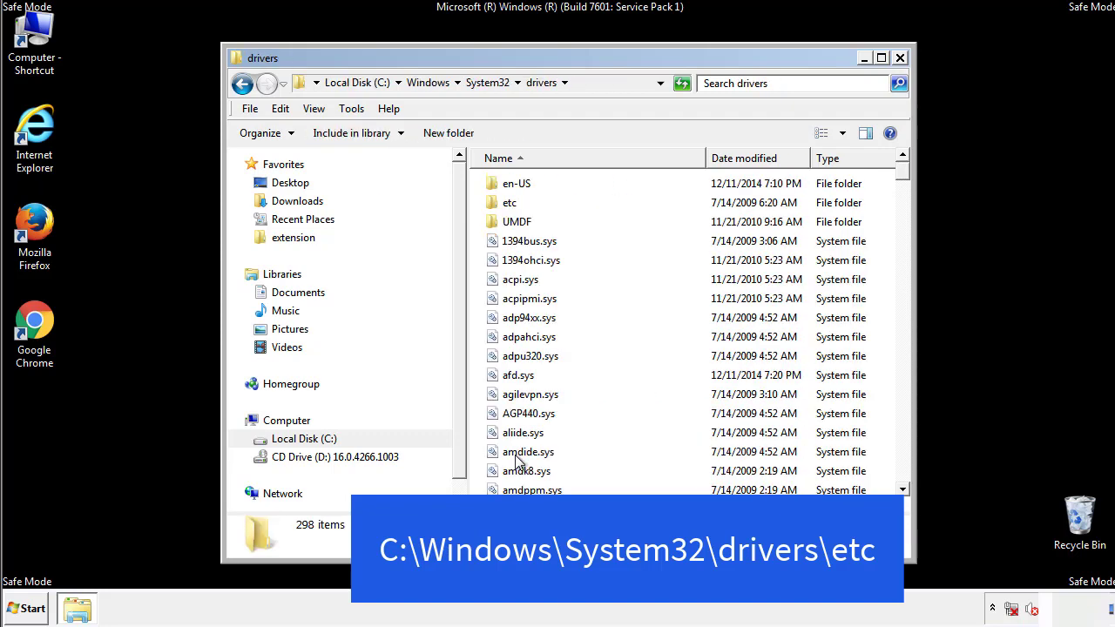
double_click(498, 207)
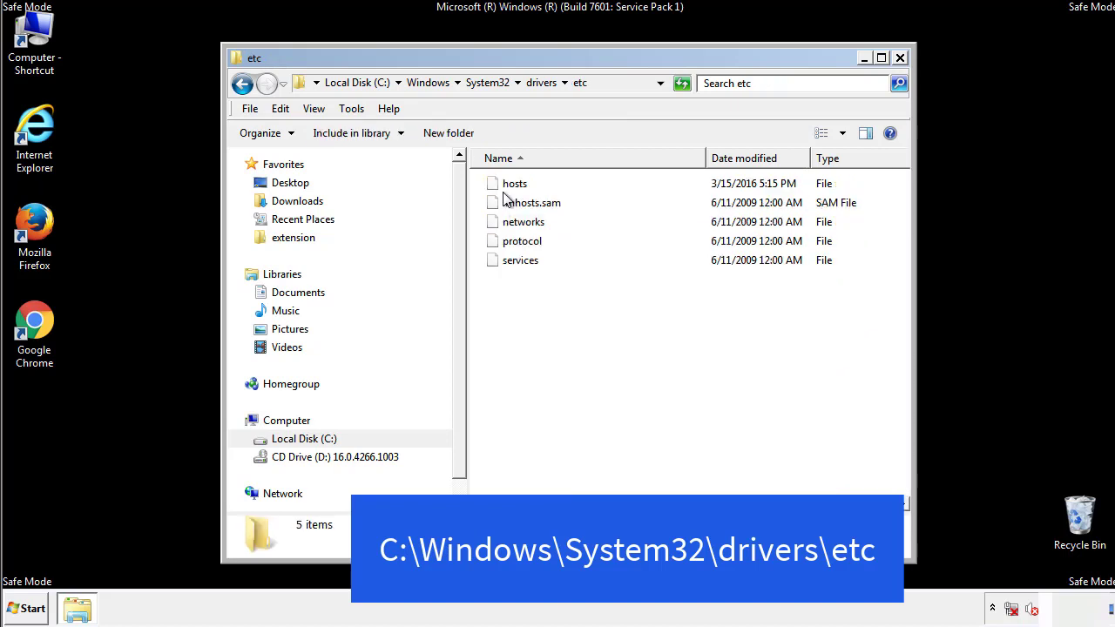
Open the hosts file with Notepad and move its window fully into view.
double_click(505, 186)
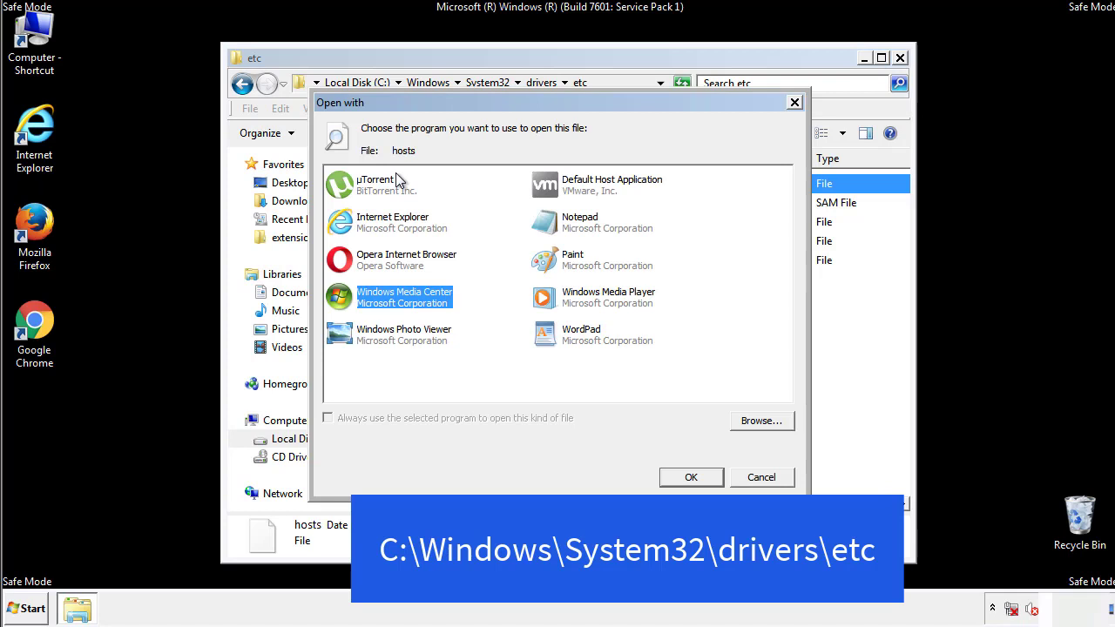
click(565, 227)
click(690, 478)
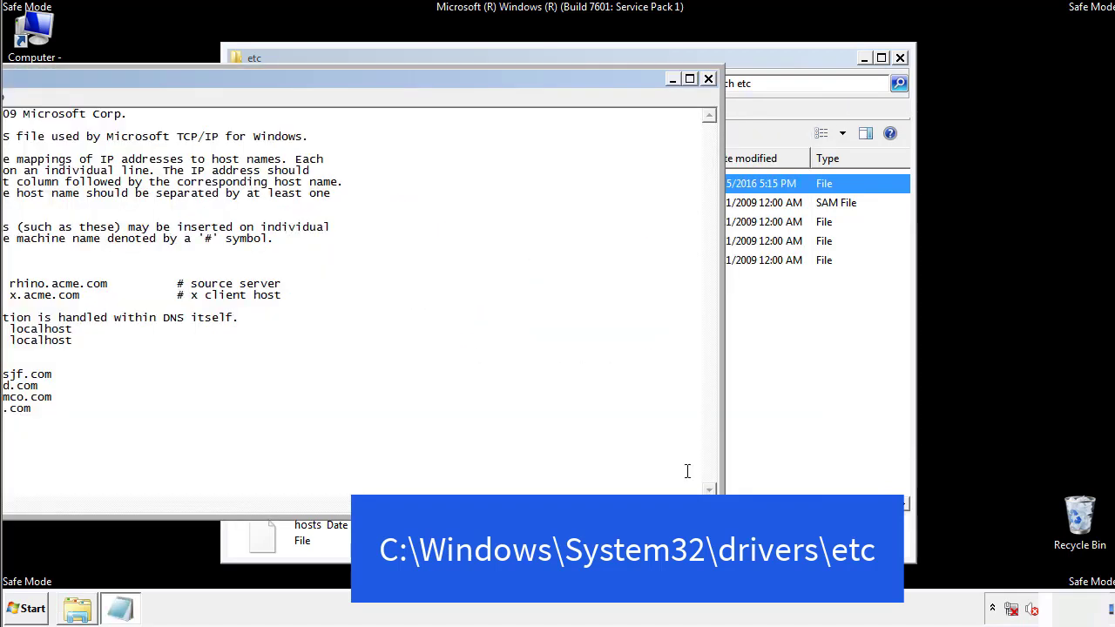
drag(455, 79, 709, 95)
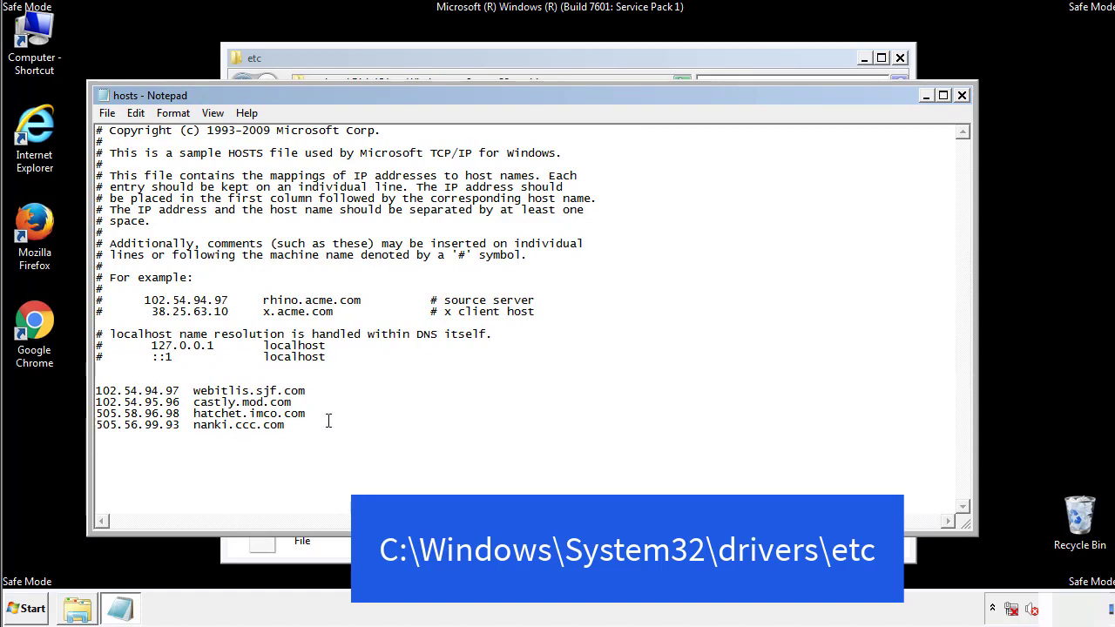
Delete the four host entries below the localhost lines, save the hosts file, and close Notepad and the etc folder.
drag(312, 426, 118, 387)
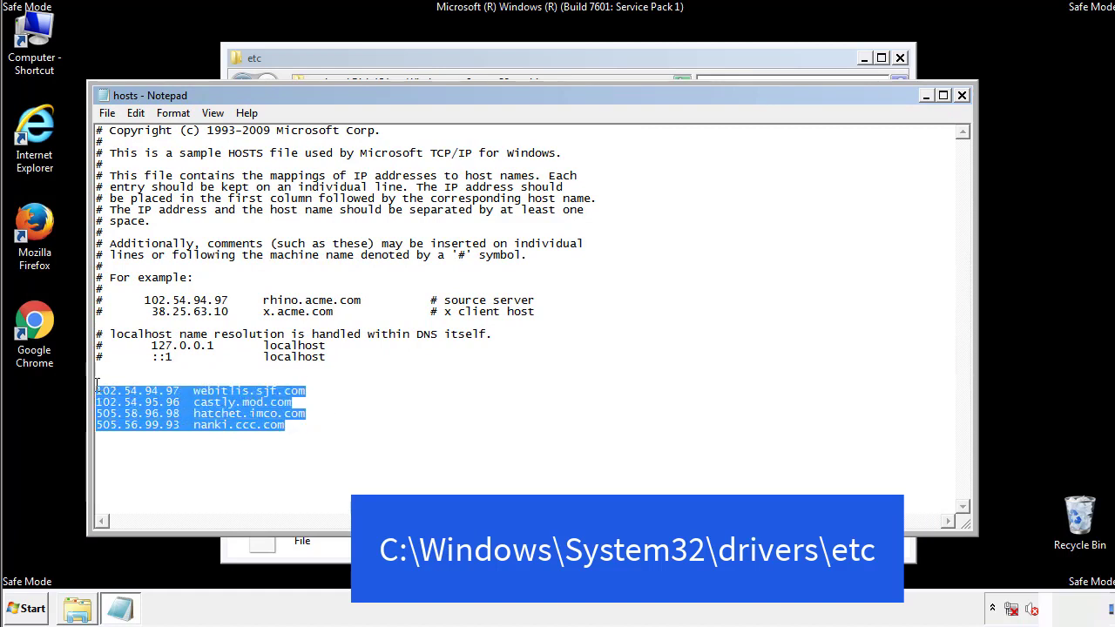
key(Delete)
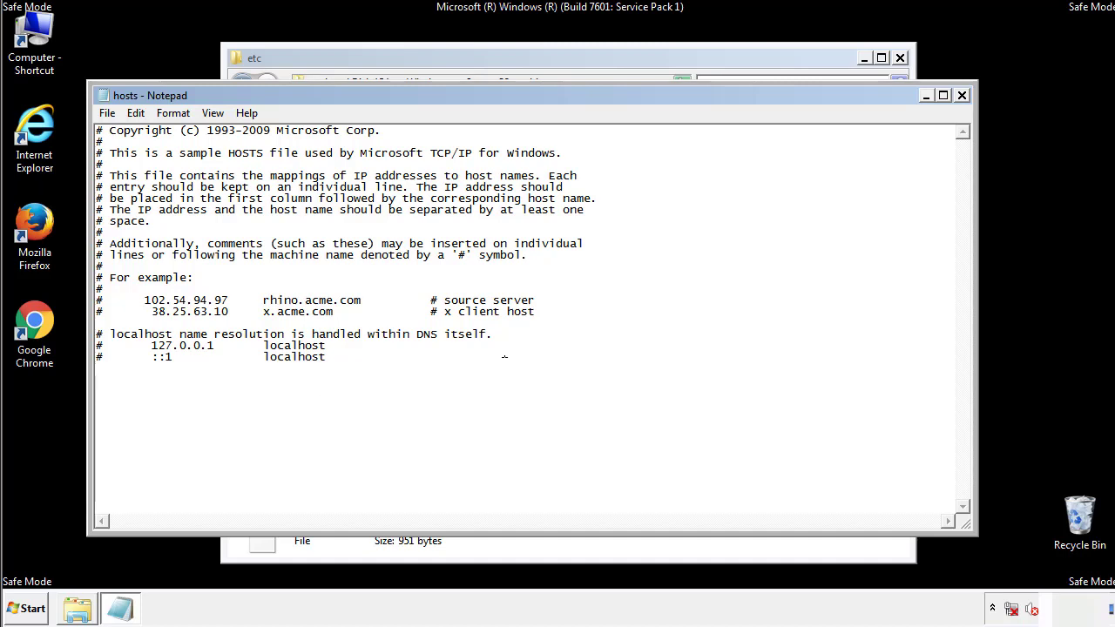
click(963, 96)
click(491, 321)
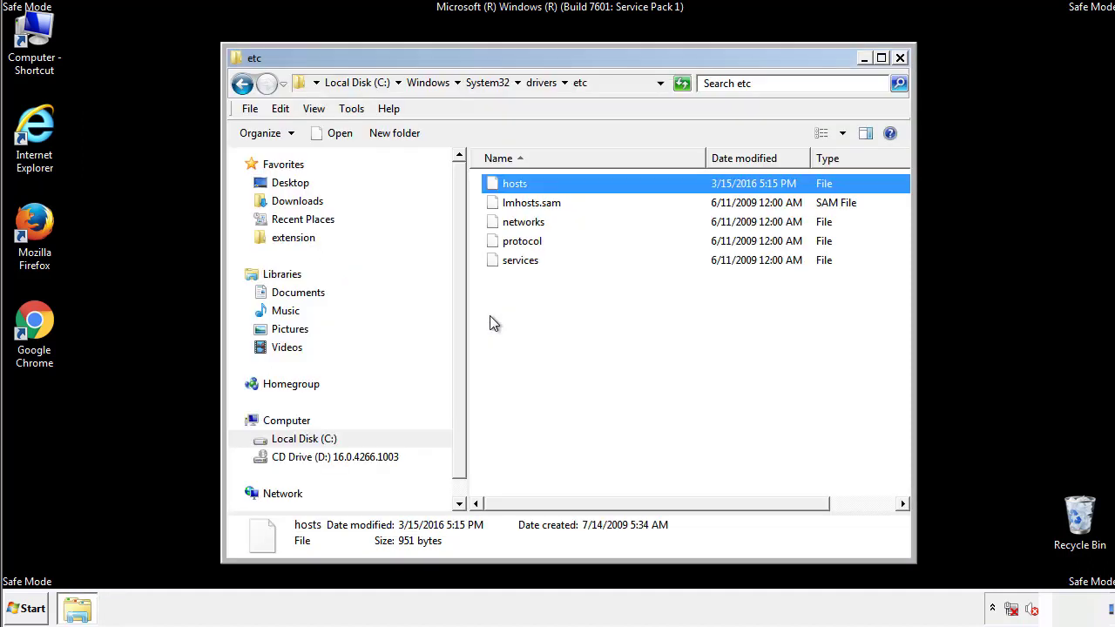
click(490, 322)
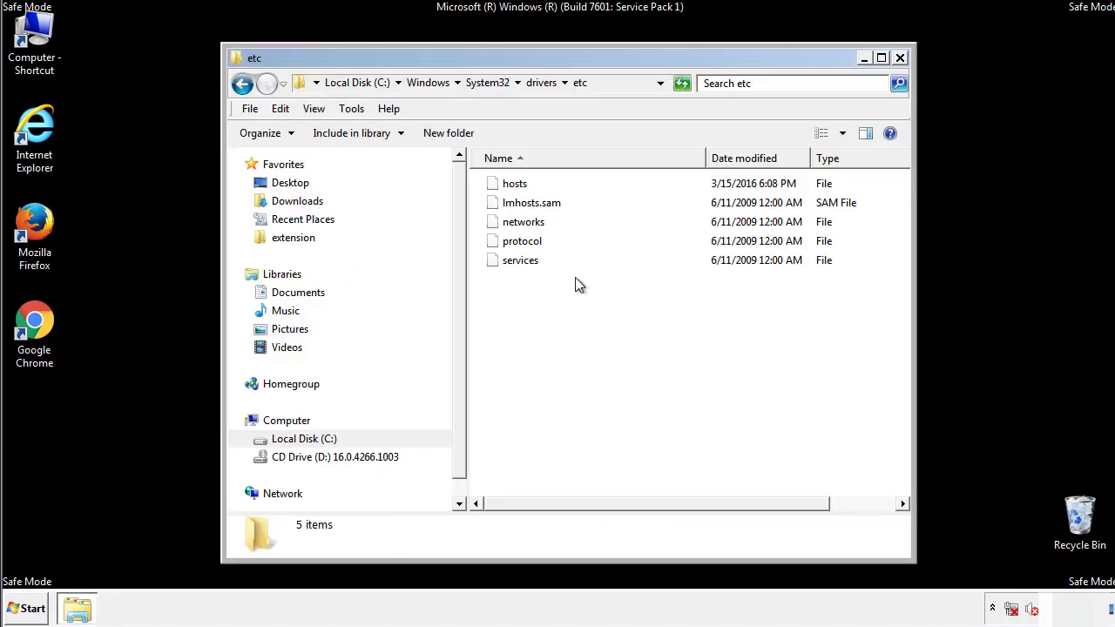
click(900, 58)
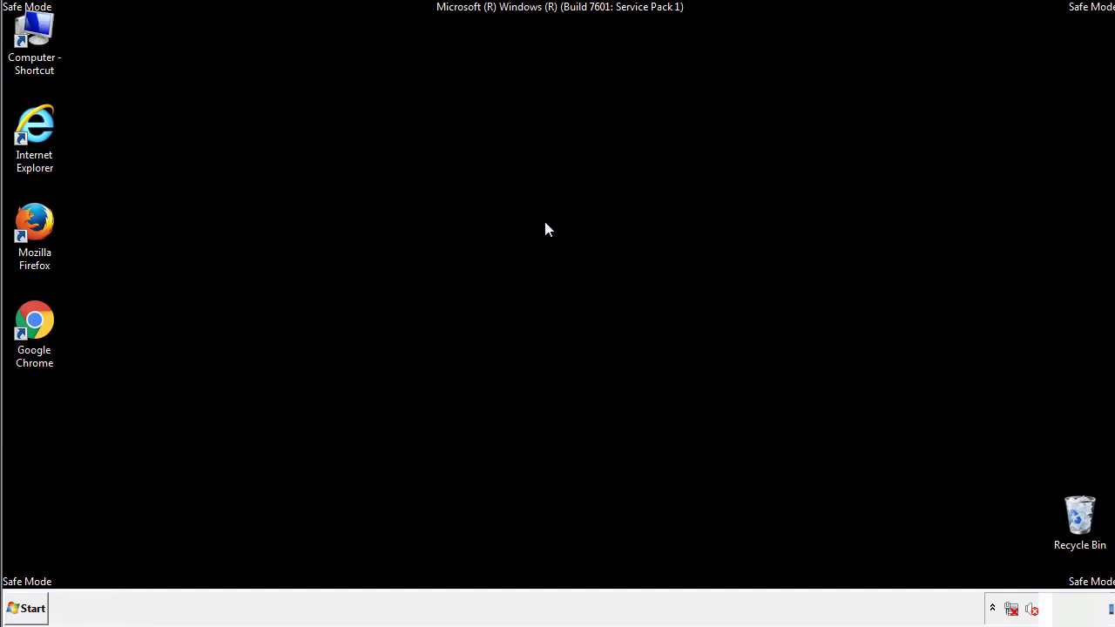
Open the Startup folder from the list of all programs.
click(29, 609)
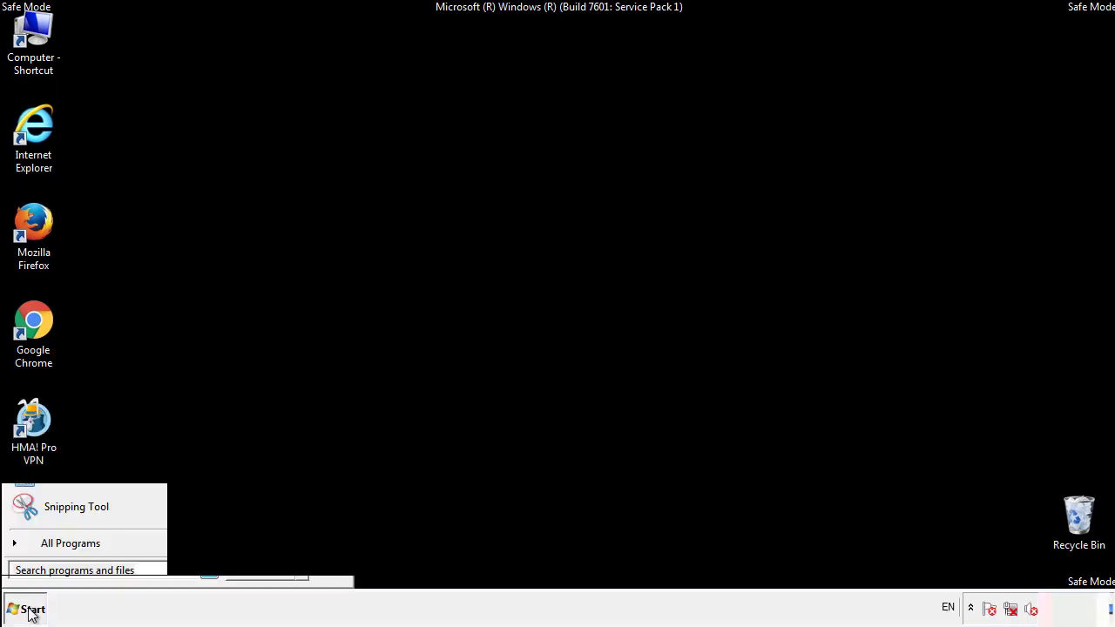
click(50, 550)
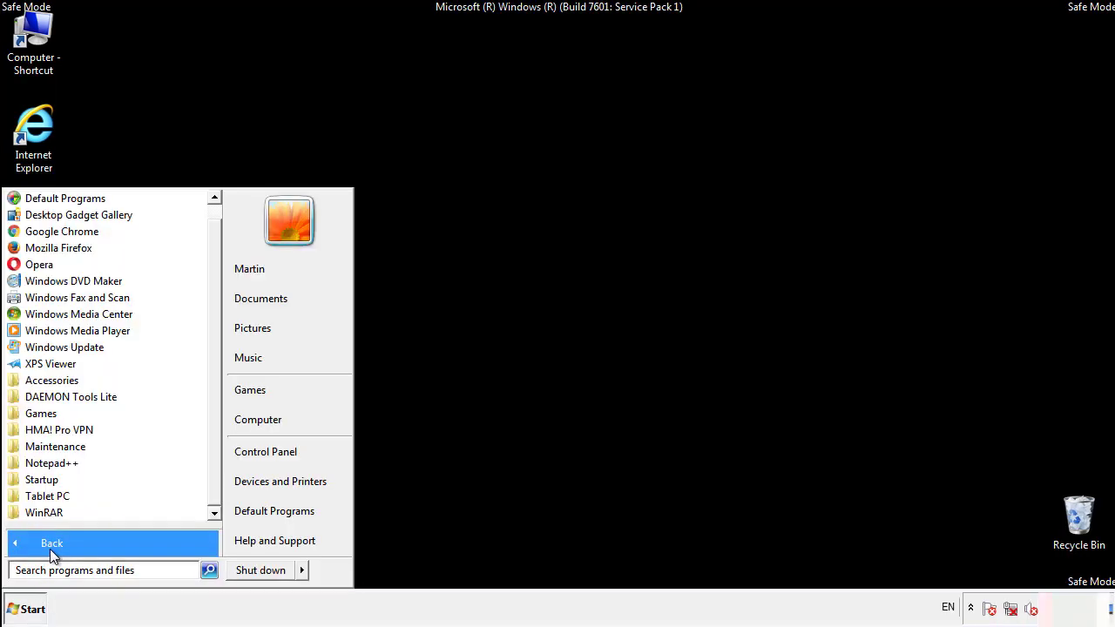
right_click(42, 478)
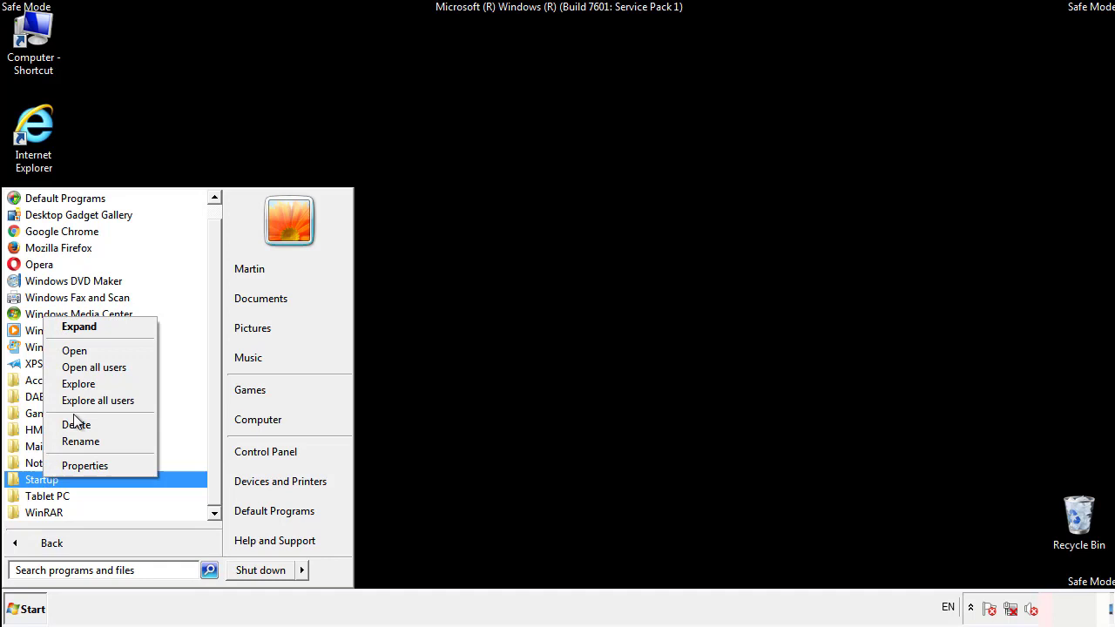
click(85, 350)
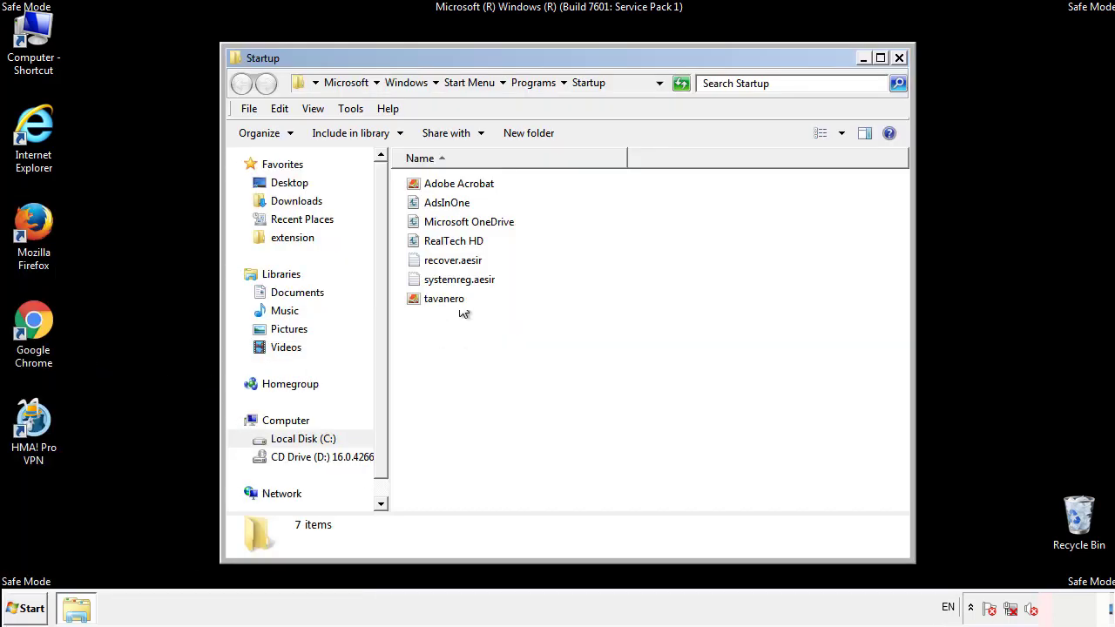
Delete AdsInOne, recover.aesir, systemreg.aesir and tavanero from the Startup folder, then close the folder.
click(455, 206)
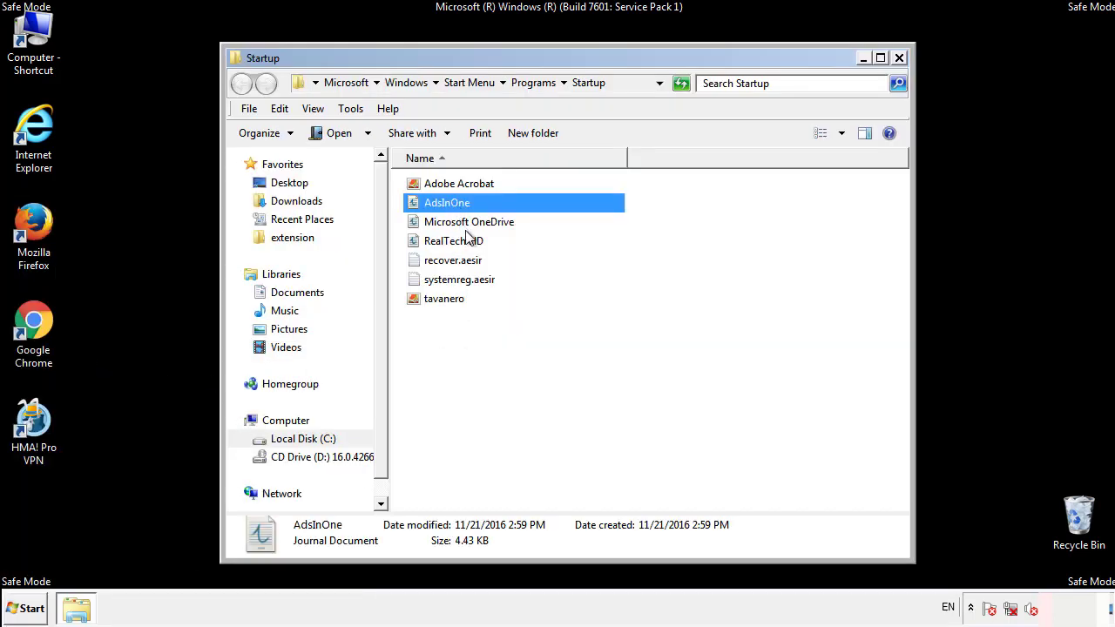
ctrl+click(454, 262)
ctrl+click(465, 279)
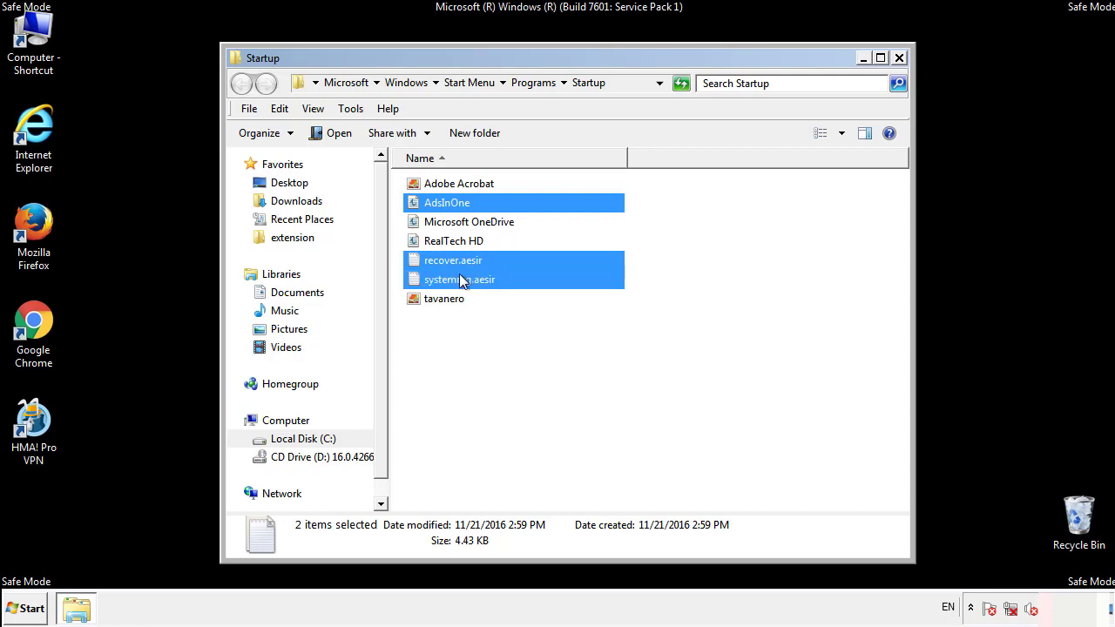
ctrl+click(446, 299)
right_click(441, 300)
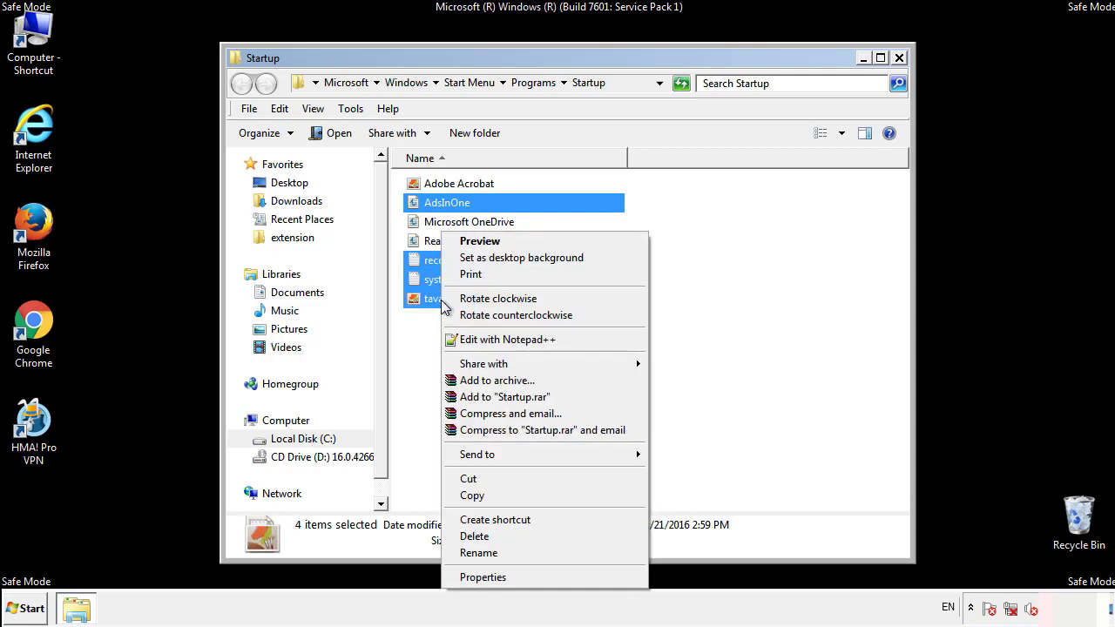
click(470, 537)
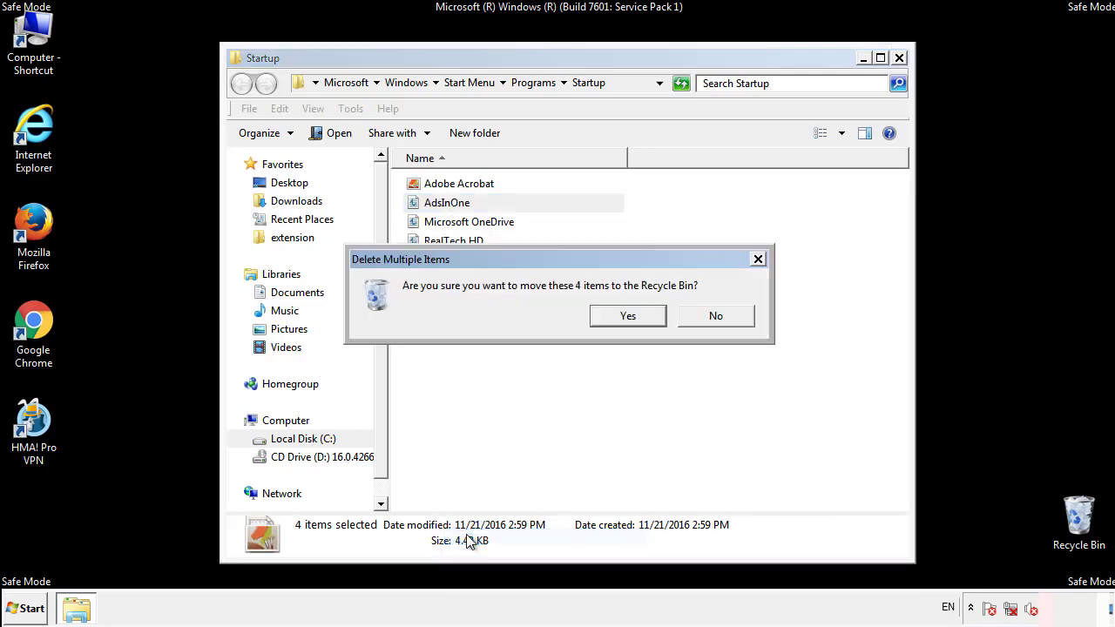
click(615, 319)
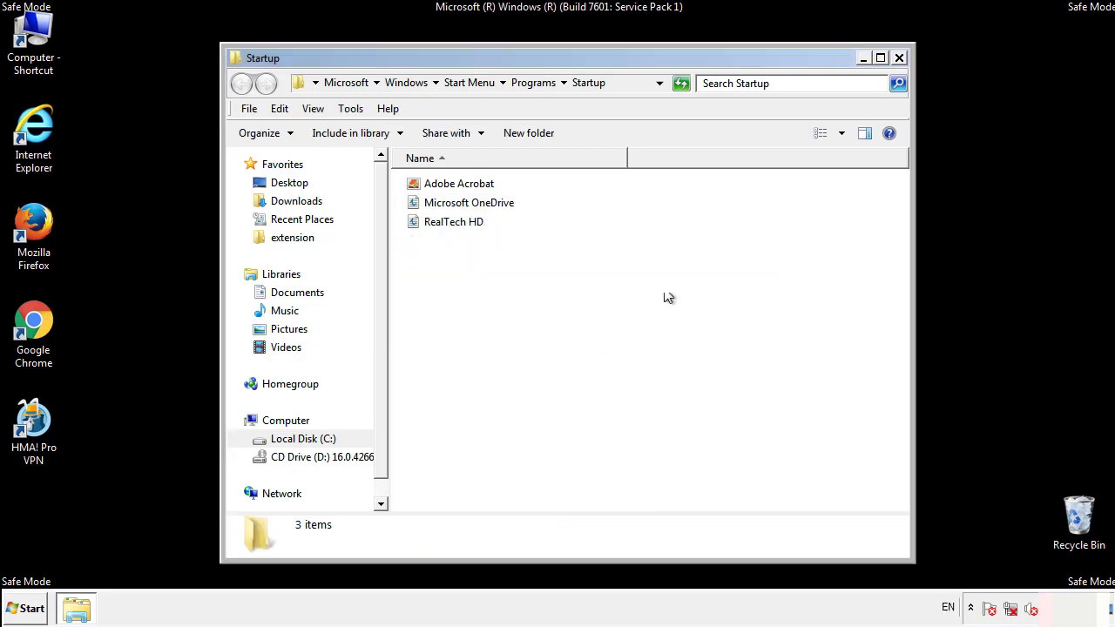
click(902, 67)
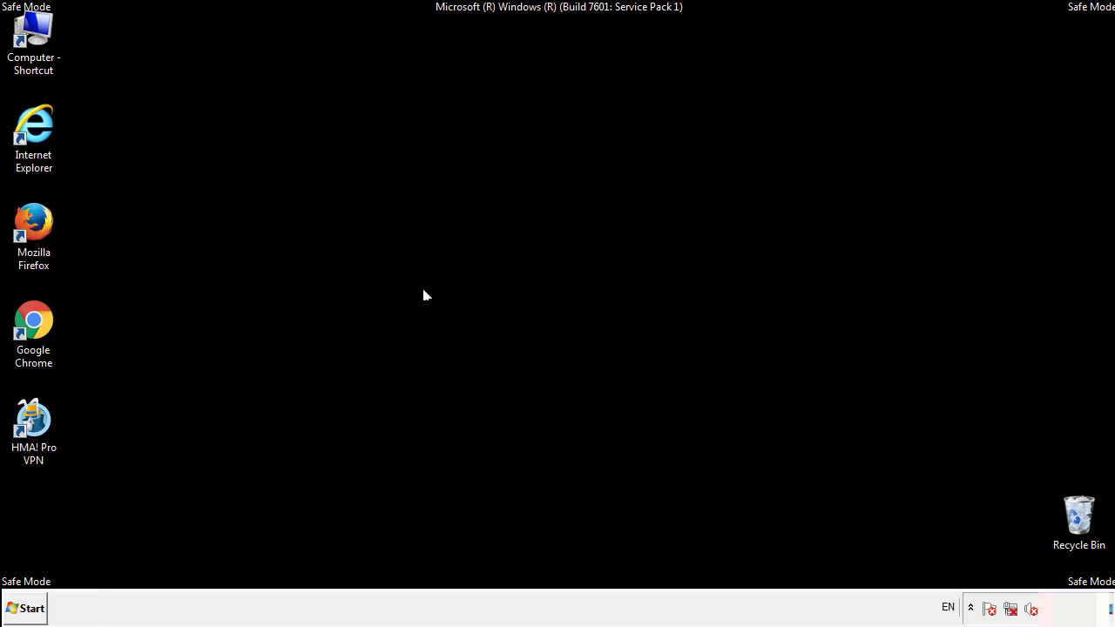
Search for regedit and launch the Registry Editor.
click(27, 610)
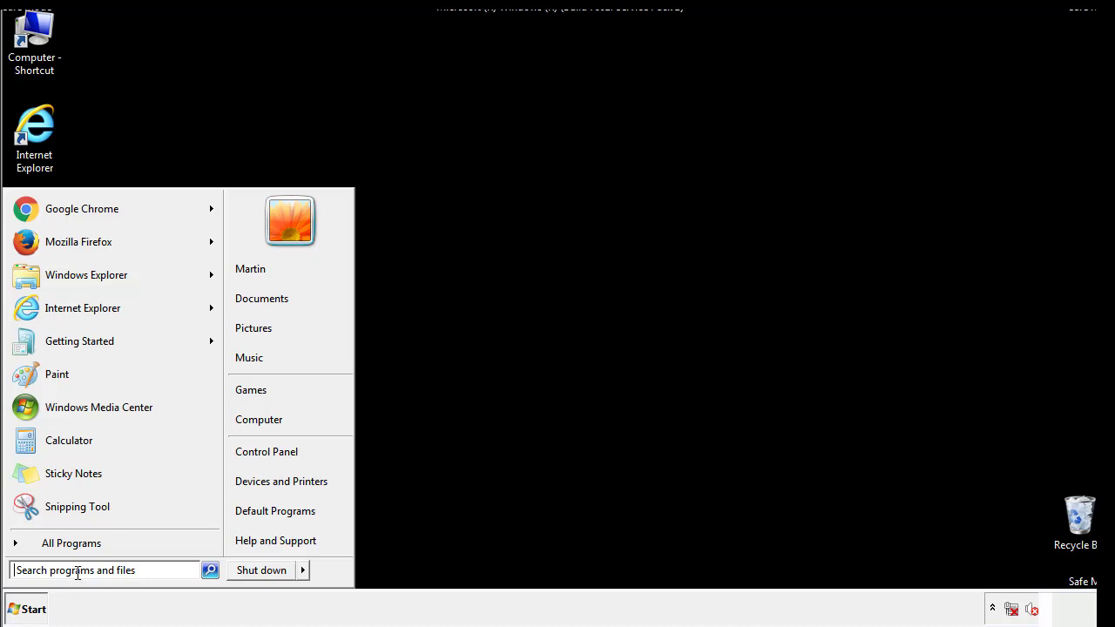
text(reged)
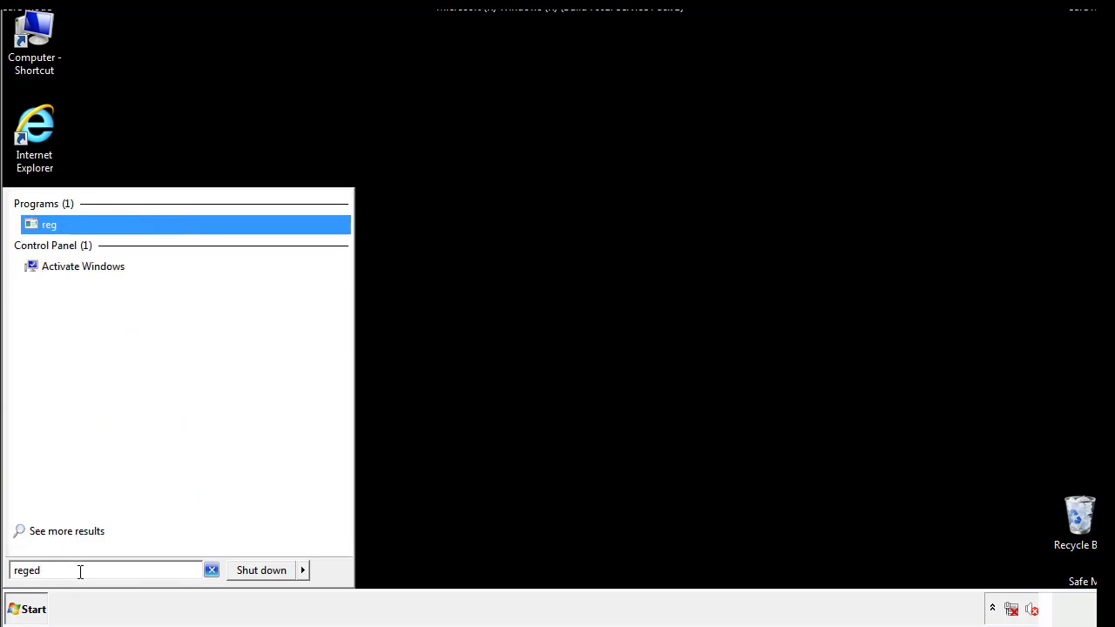
text(it)
key(Return)
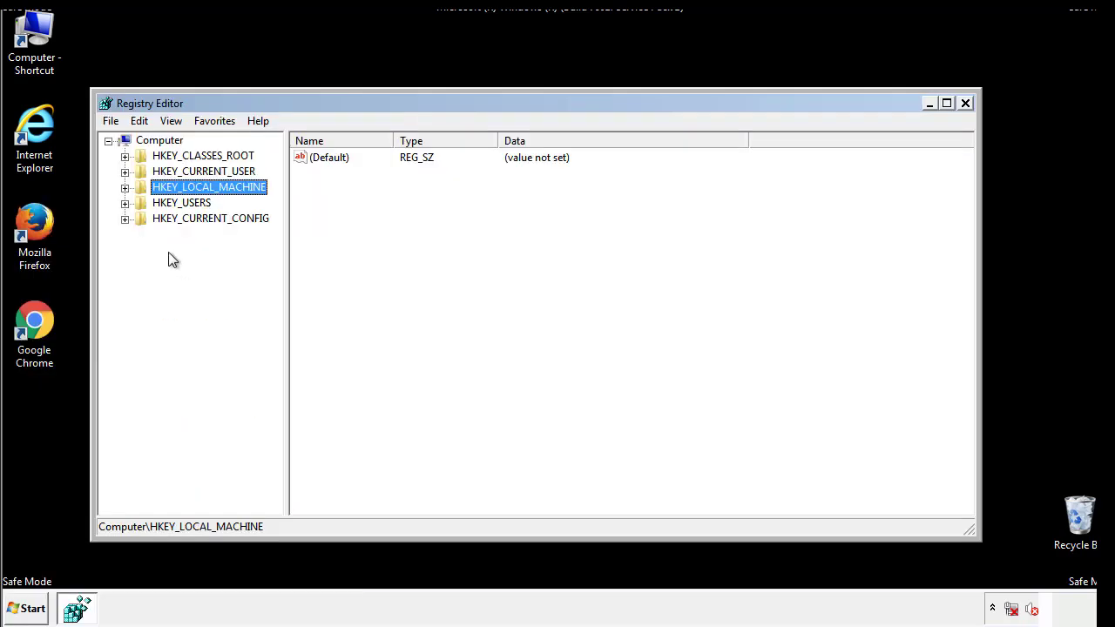
Browse to the registry key HKEY_LOCAL_MACHINE\SOFTWARE\Microsoft\Windows\CurrentVersion\Run.
click(125, 189)
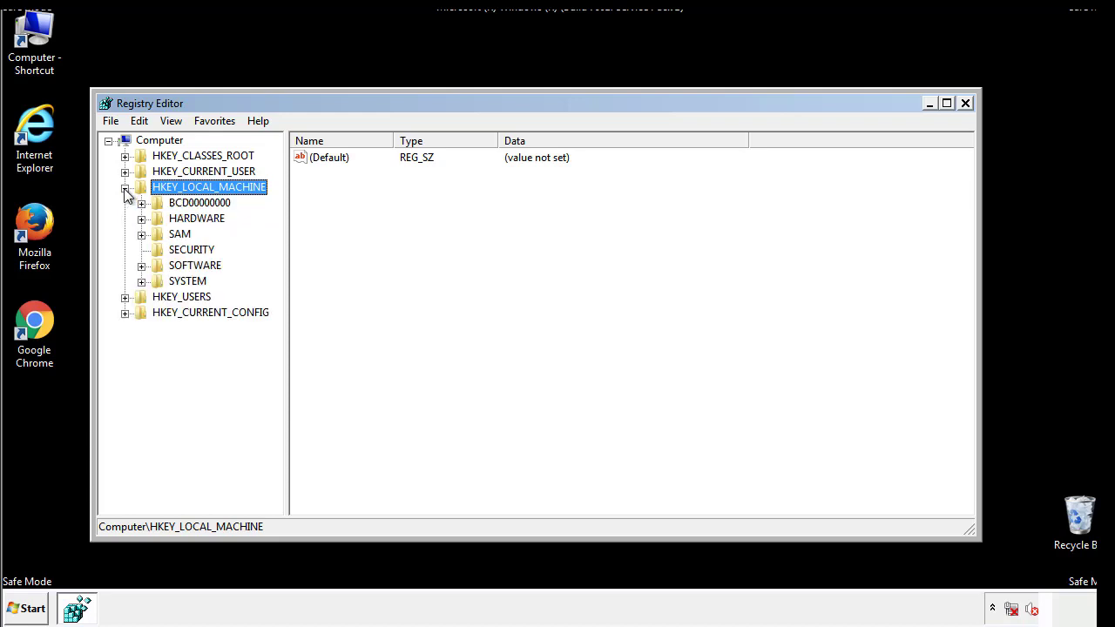
click(141, 266)
scroll(275, 257, down, 1)
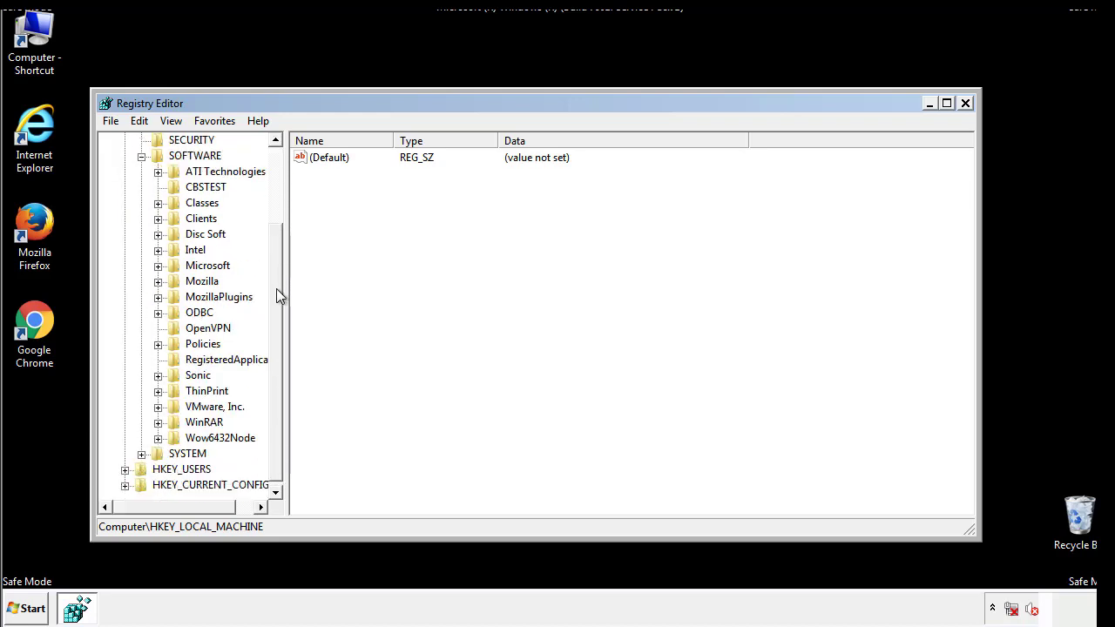
click(158, 266)
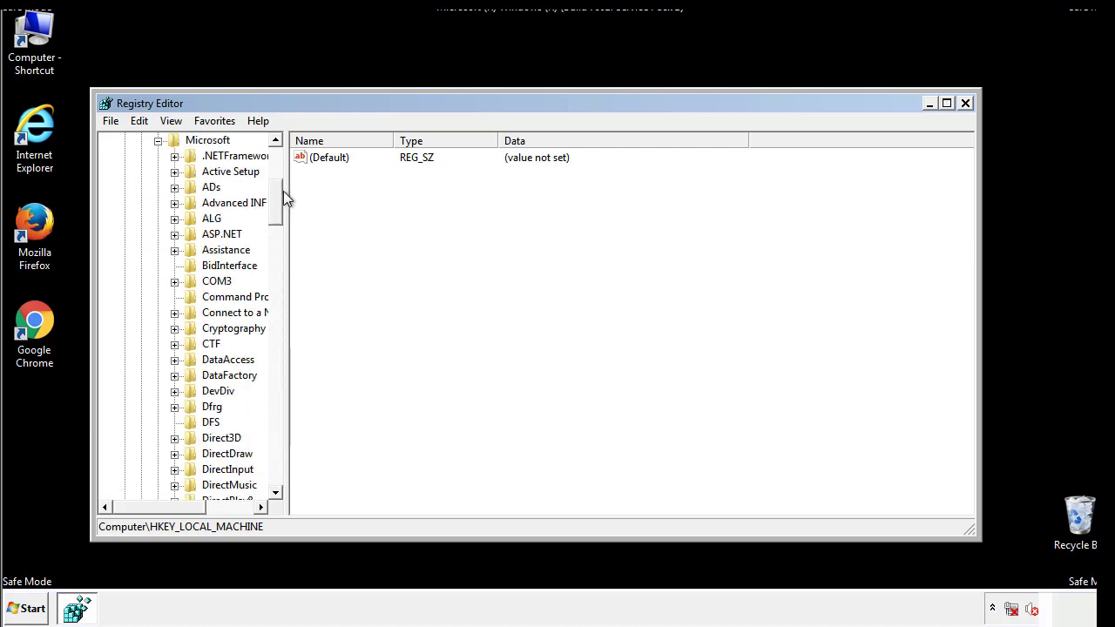
drag(274, 213, 277, 446)
click(176, 266)
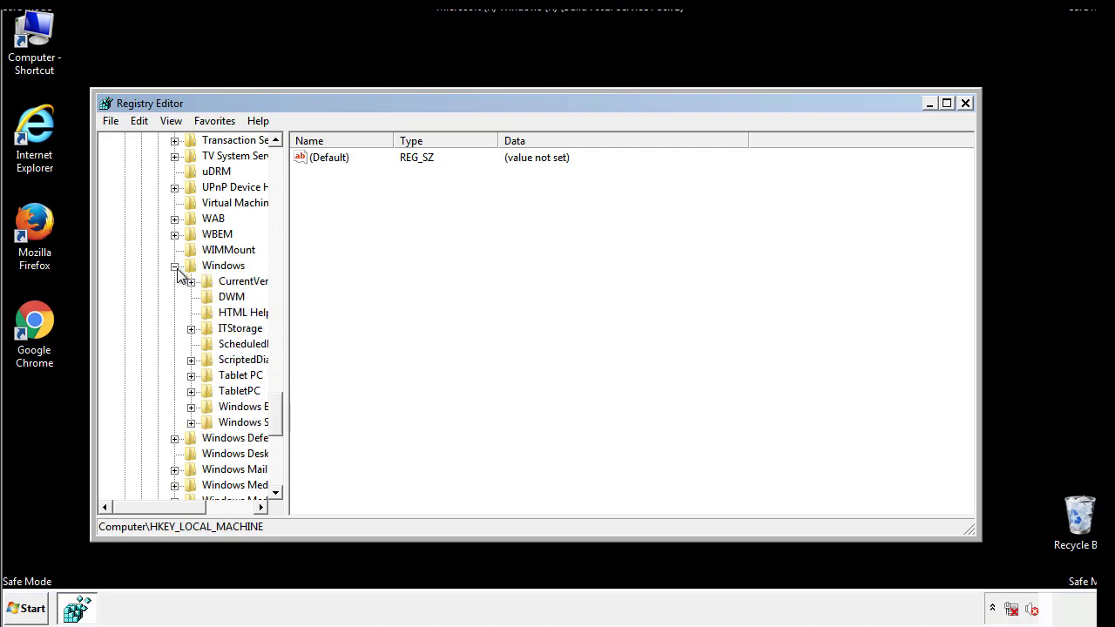
drag(152, 505, 178, 511)
click(145, 282)
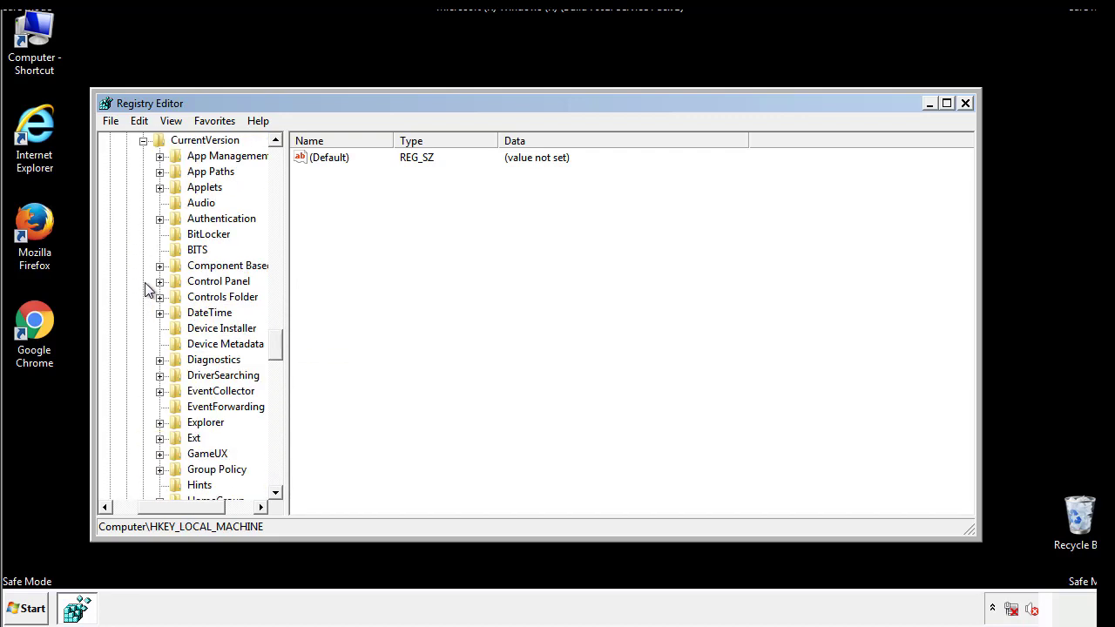
drag(284, 344, 277, 404)
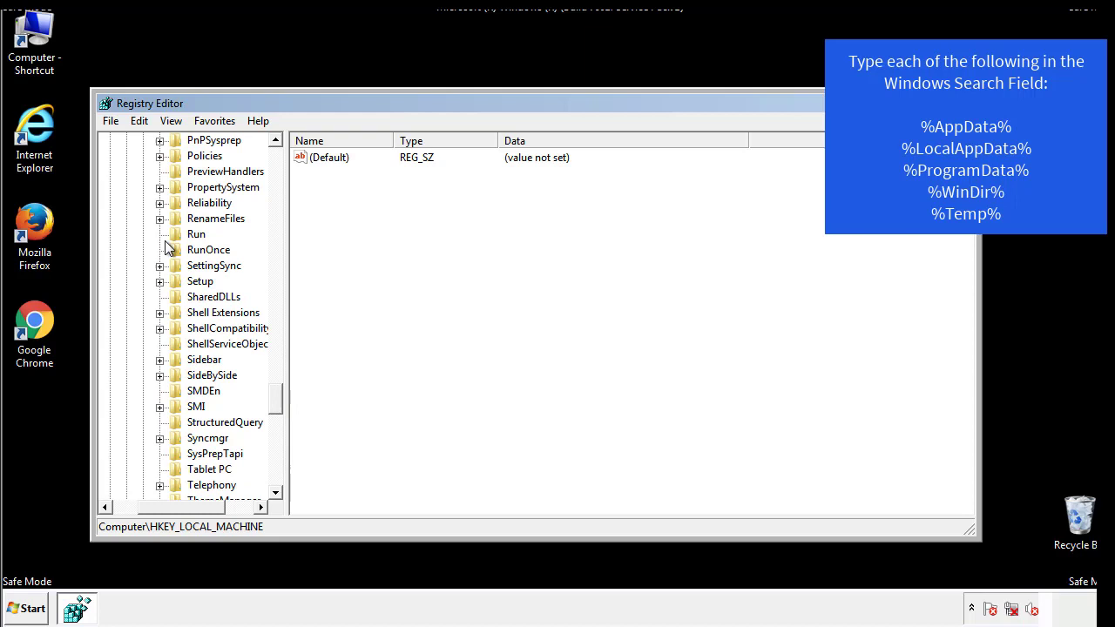
click(190, 234)
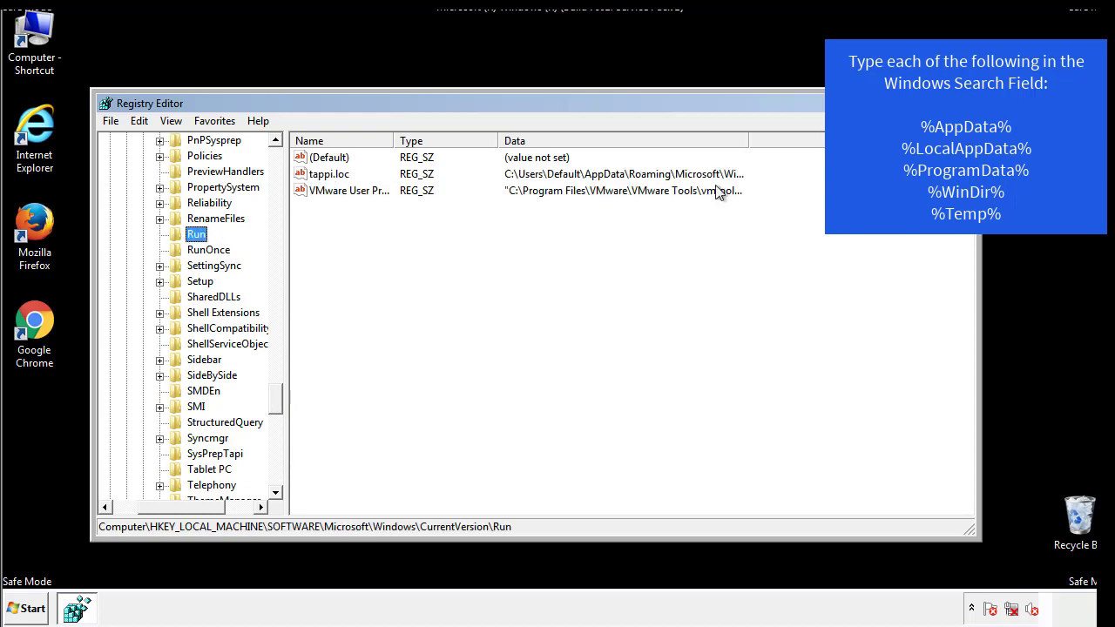
Permanently delete the tappi.loc value from the HKEY_LOCAL_MACHINE Run key.
click(330, 180)
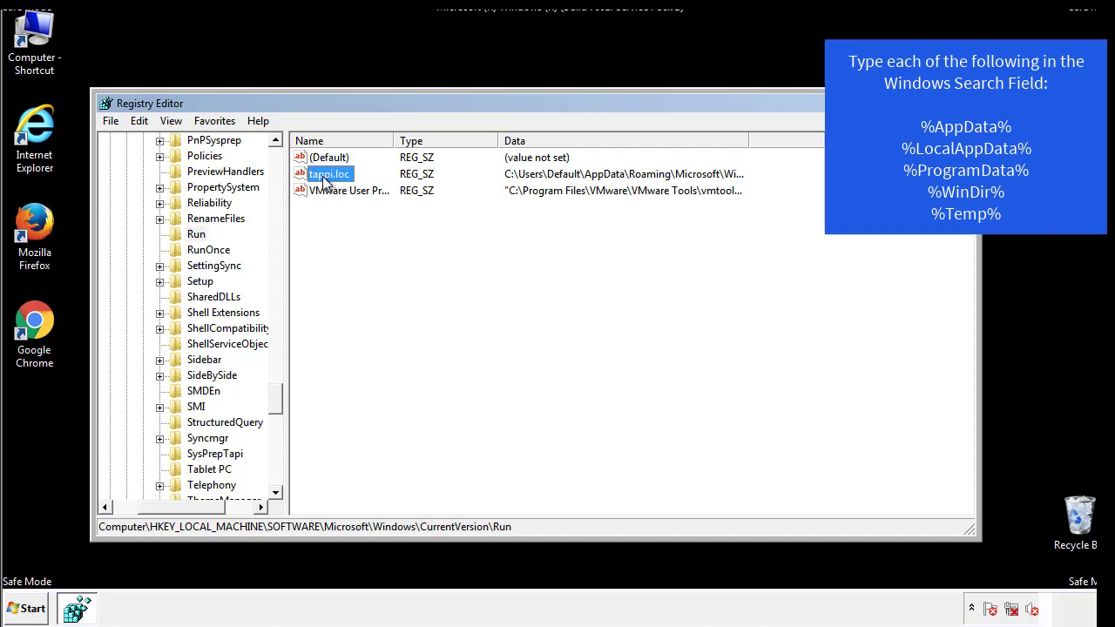
right_click(323, 178)
click(350, 227)
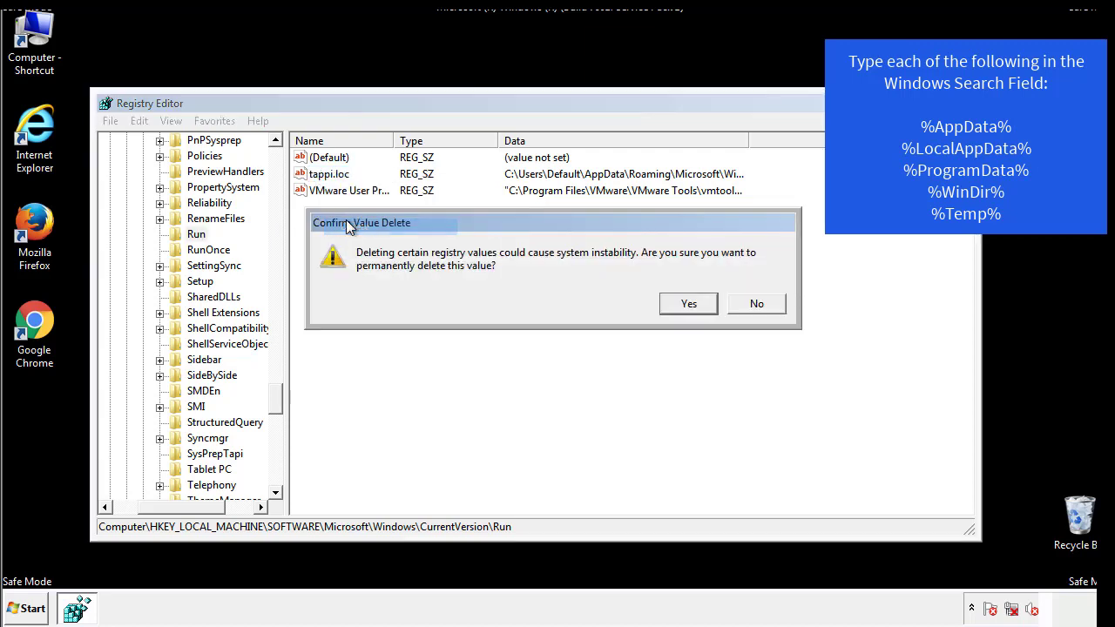
click(678, 308)
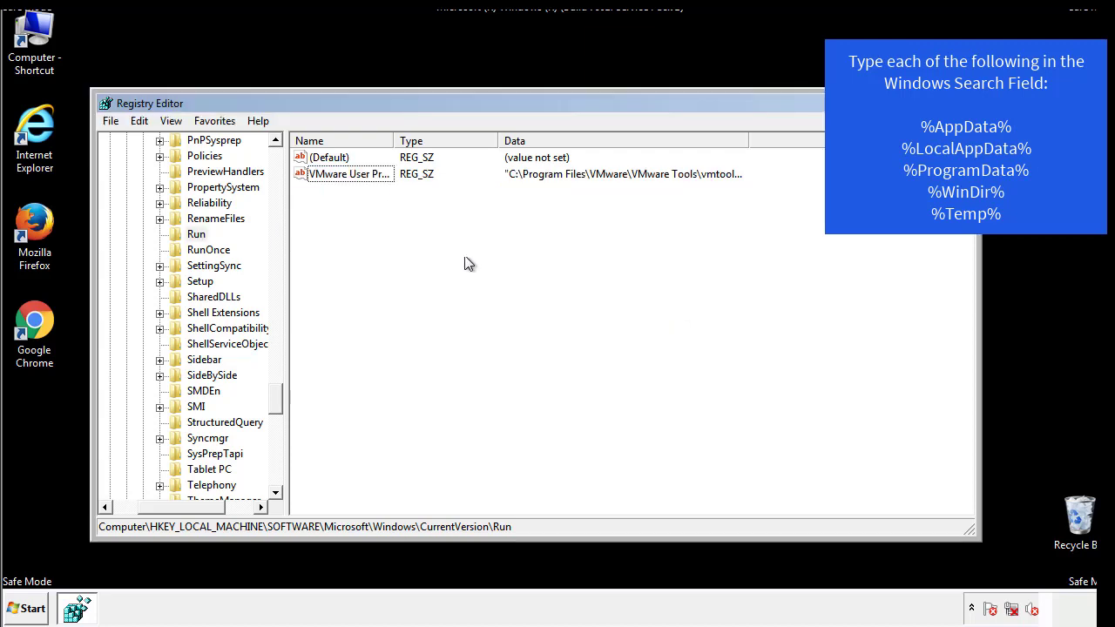
Collapse the whole HKEY_LOCAL_MACHINE branch in the registry tree.
drag(275, 394, 276, 477)
drag(173, 510, 135, 516)
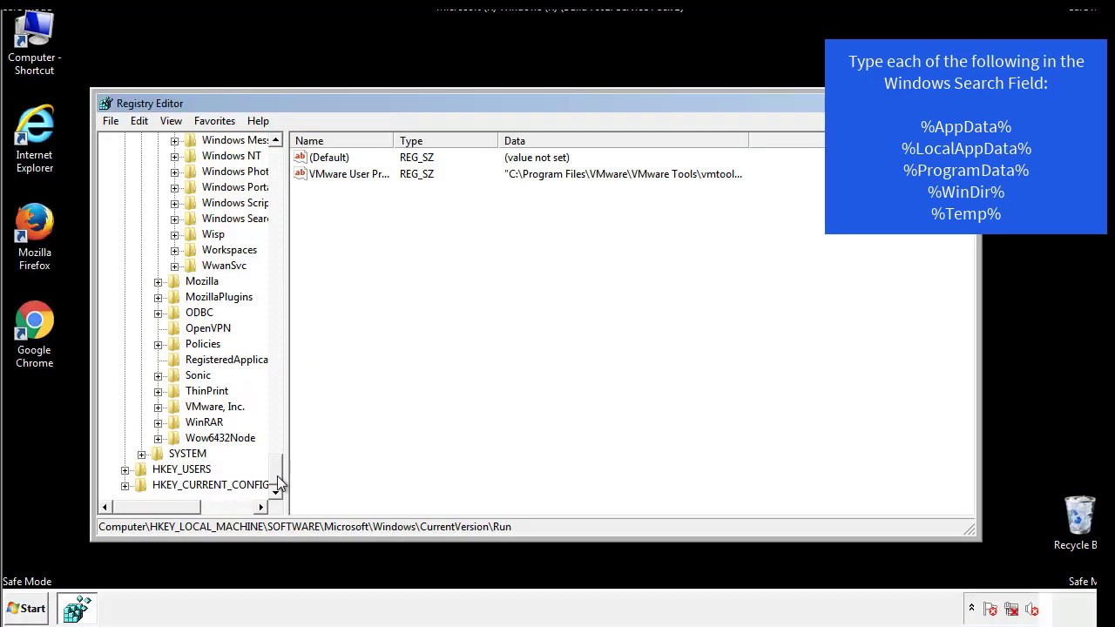
drag(279, 479, 284, 170)
click(125, 187)
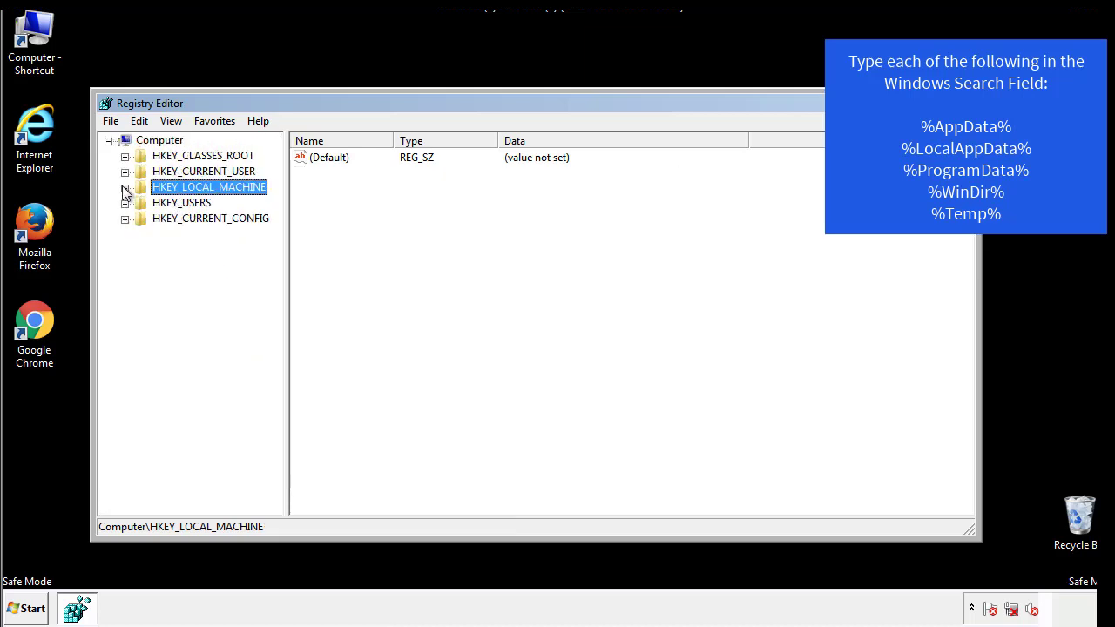
Browse to HKEY_CURRENT_USER\Software\Microsoft\Windows\CurrentVersion\Run and examine its startup values.
click(124, 171)
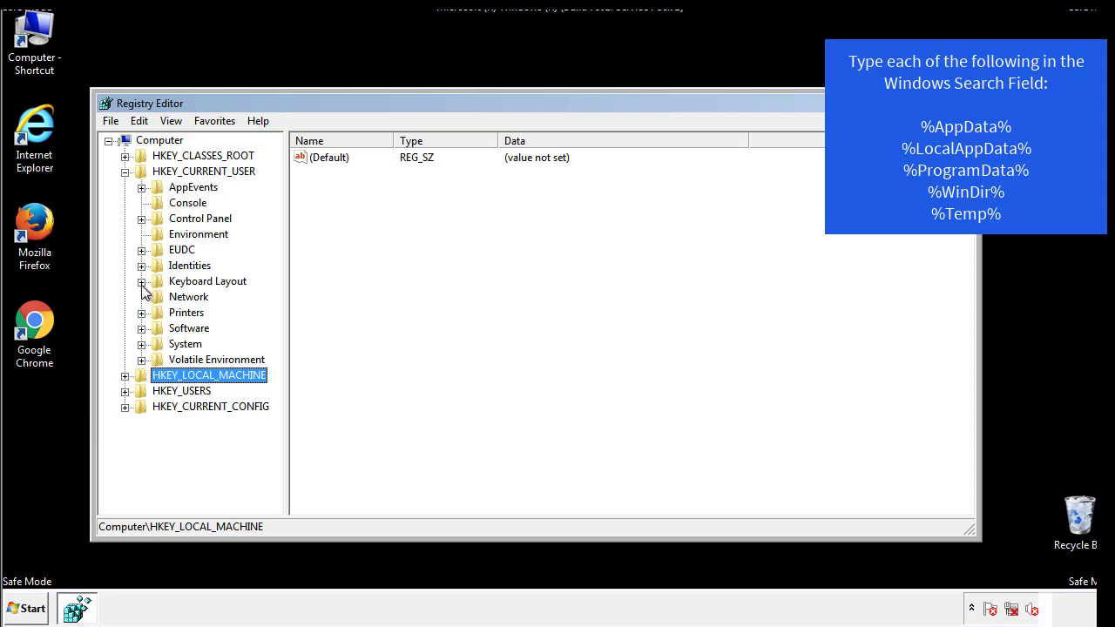
click(141, 329)
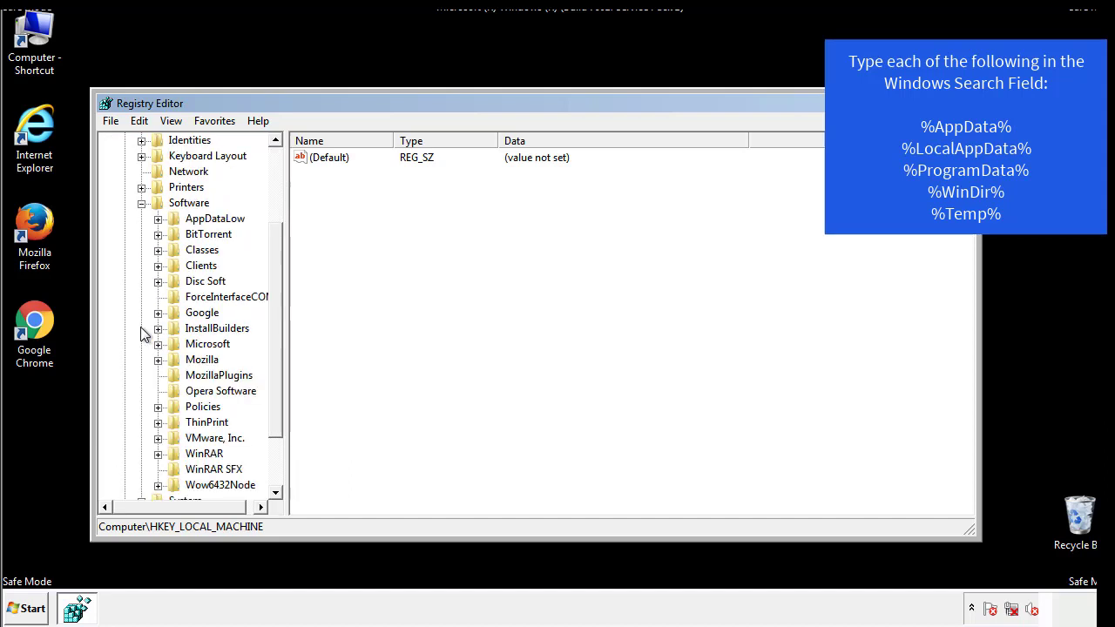
drag(276, 323, 277, 340)
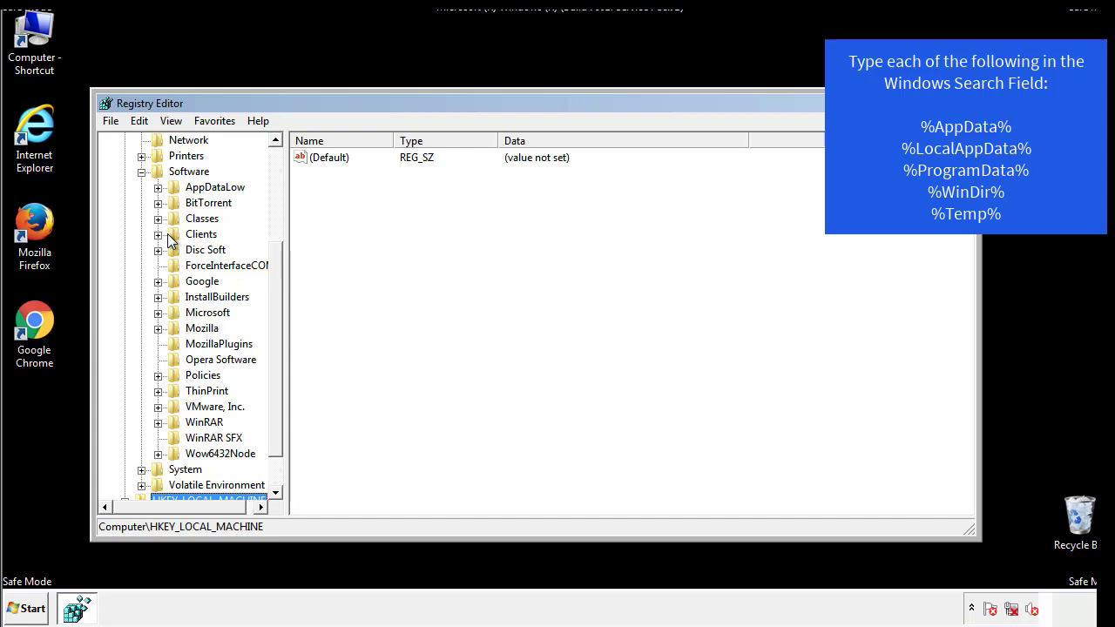
click(157, 313)
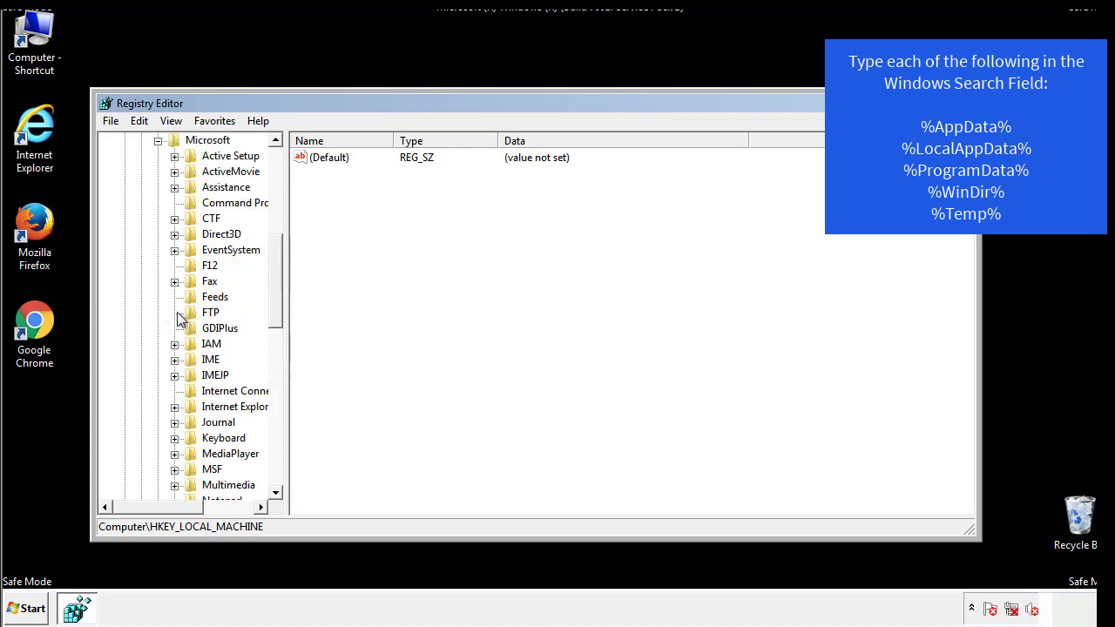
drag(273, 255, 275, 362)
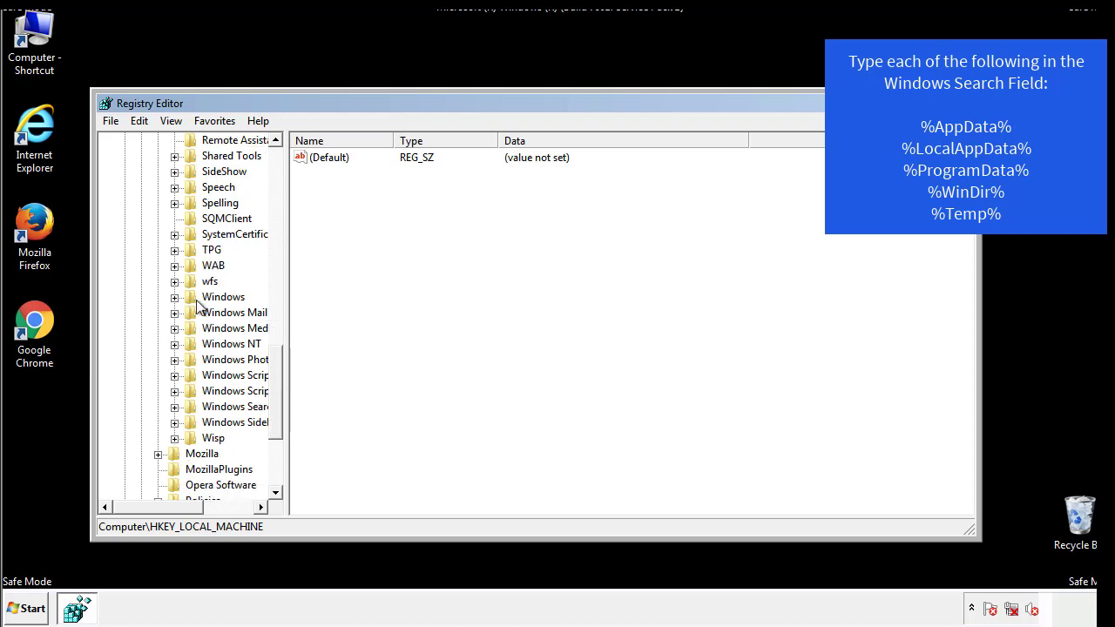
click(175, 297)
click(191, 313)
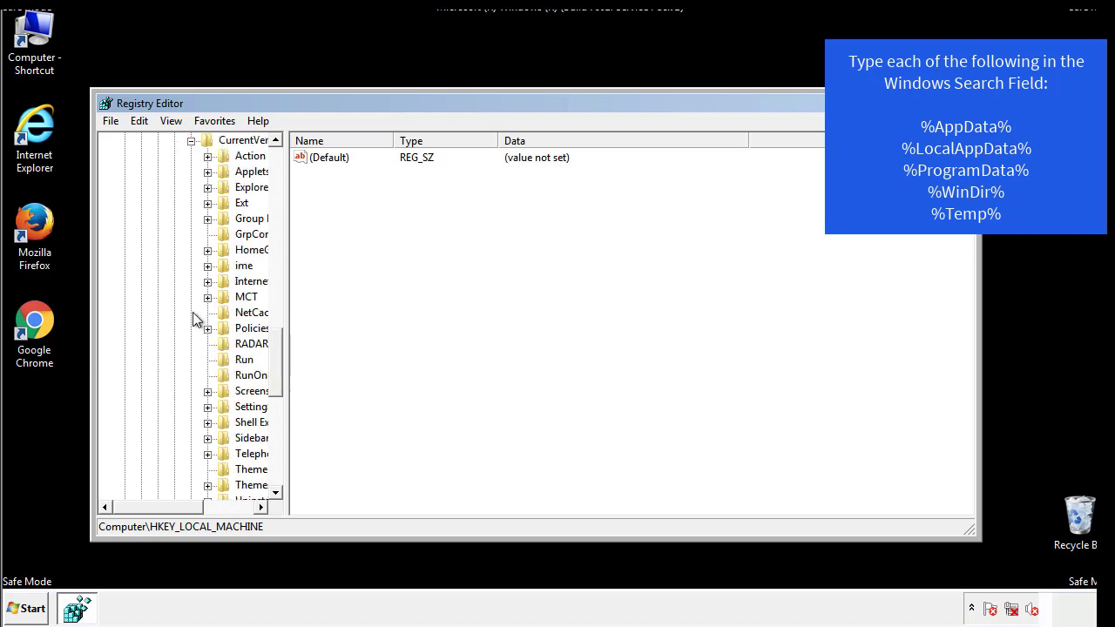
drag(175, 507, 196, 507)
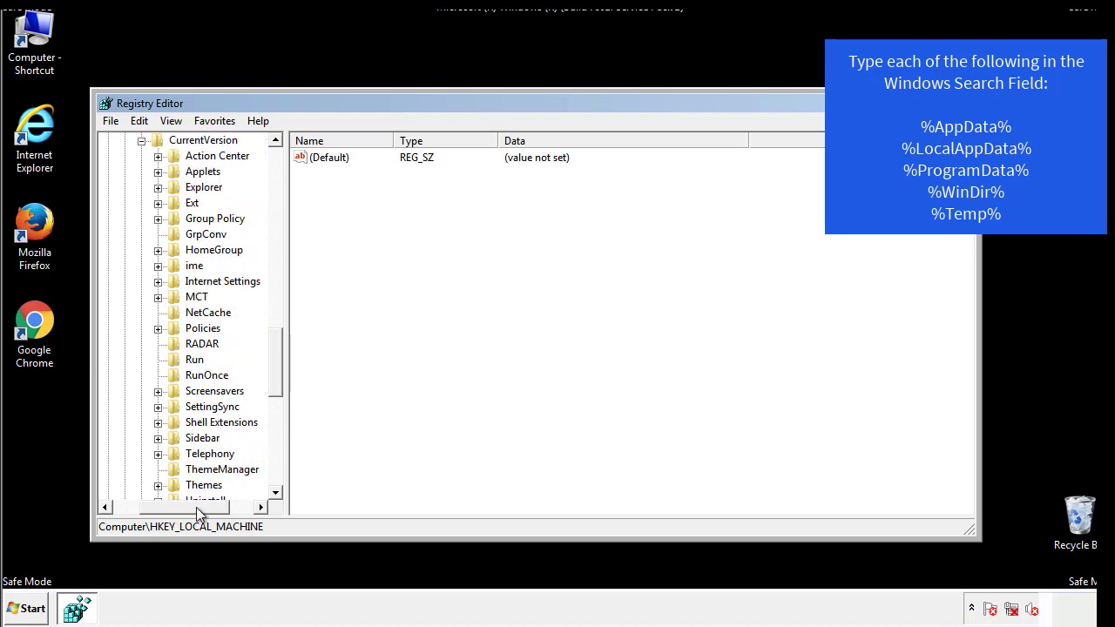
click(193, 360)
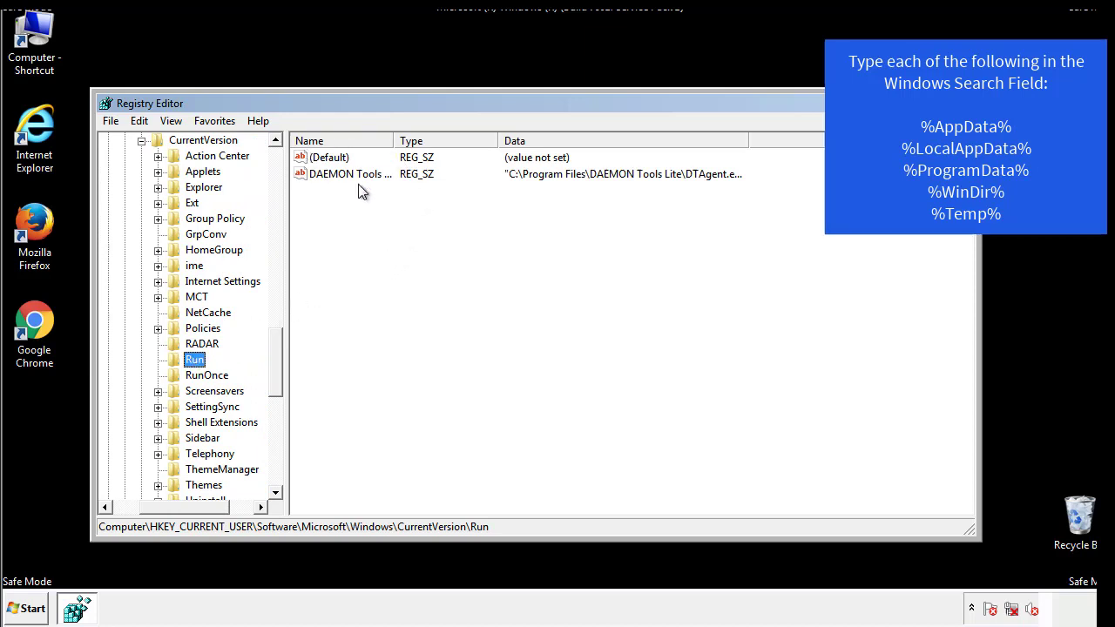
click(473, 199)
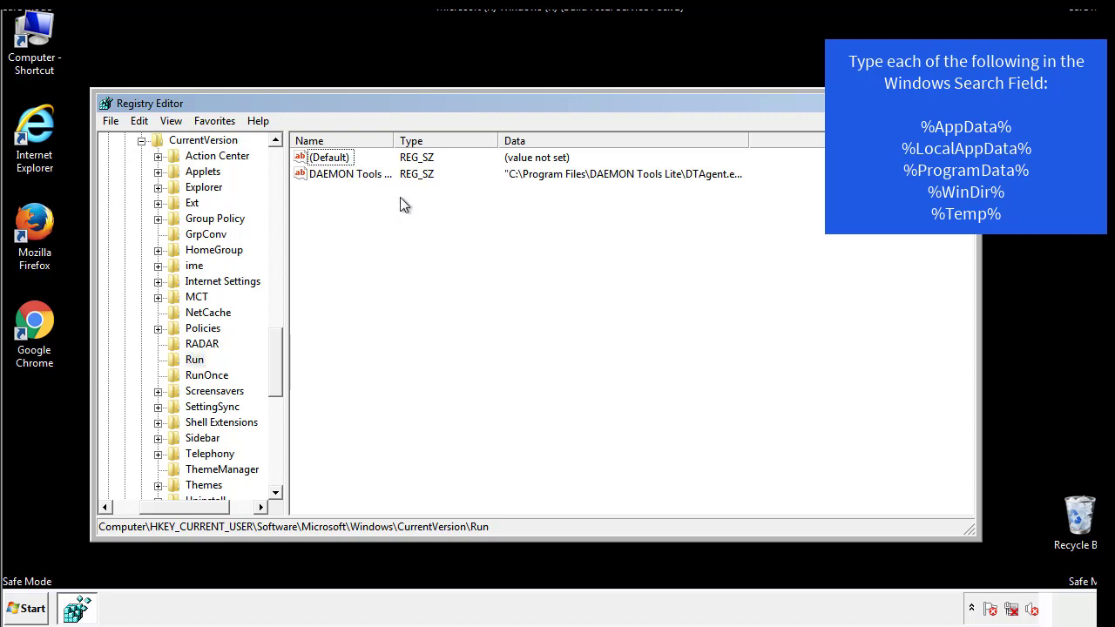
Collapse the Windows key under HKEY_CURRENT_USER\Software\Microsoft in the registry tree.
drag(185, 504, 163, 506)
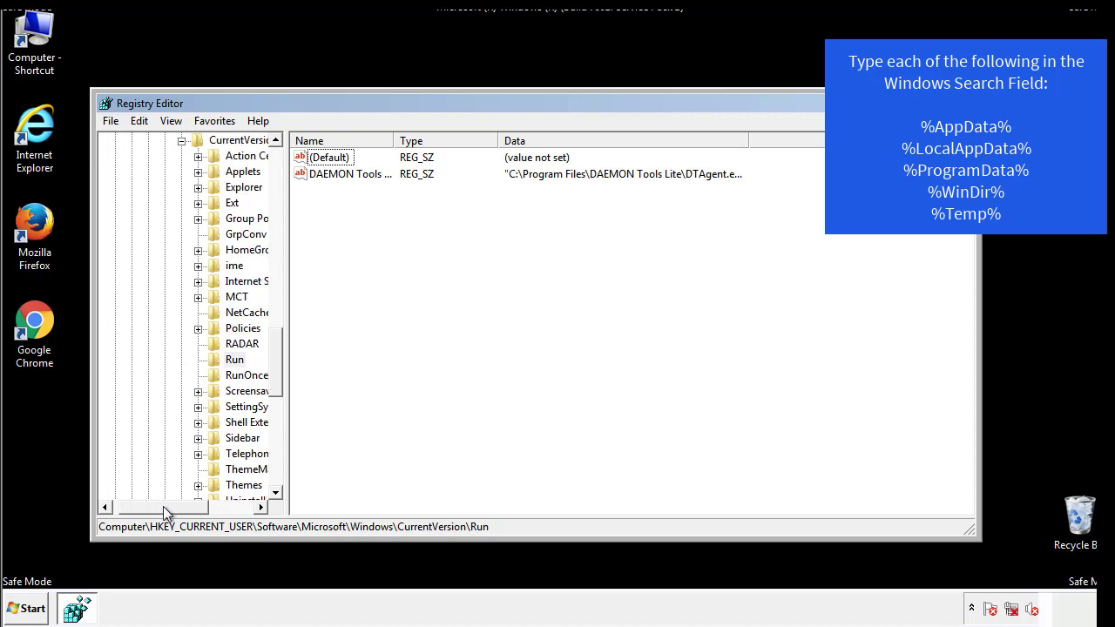
drag(282, 378, 275, 364)
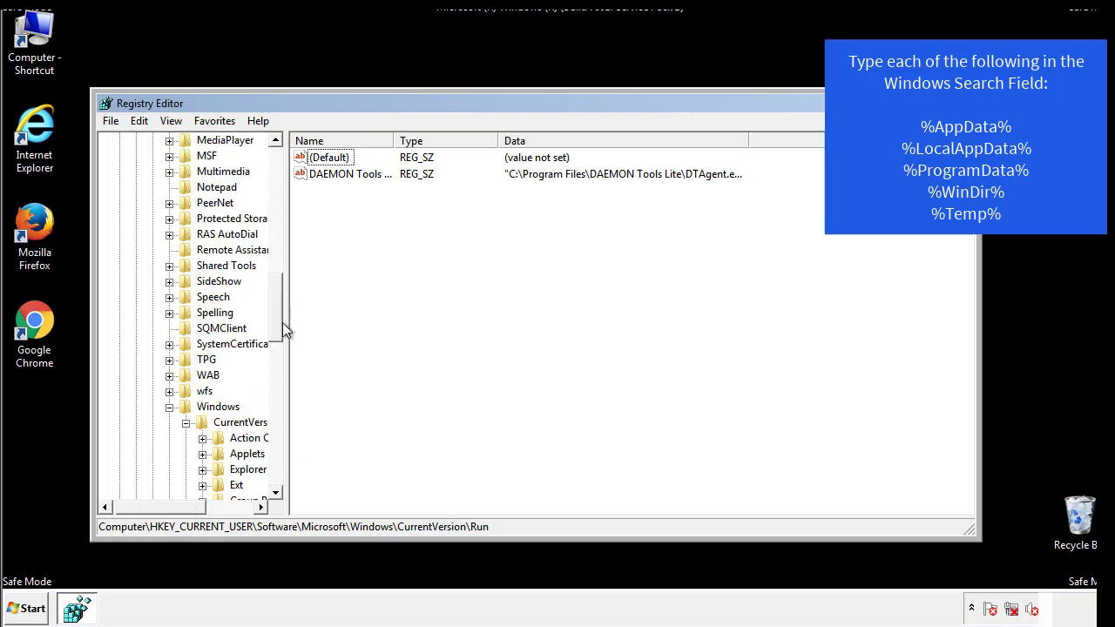
click(170, 408)
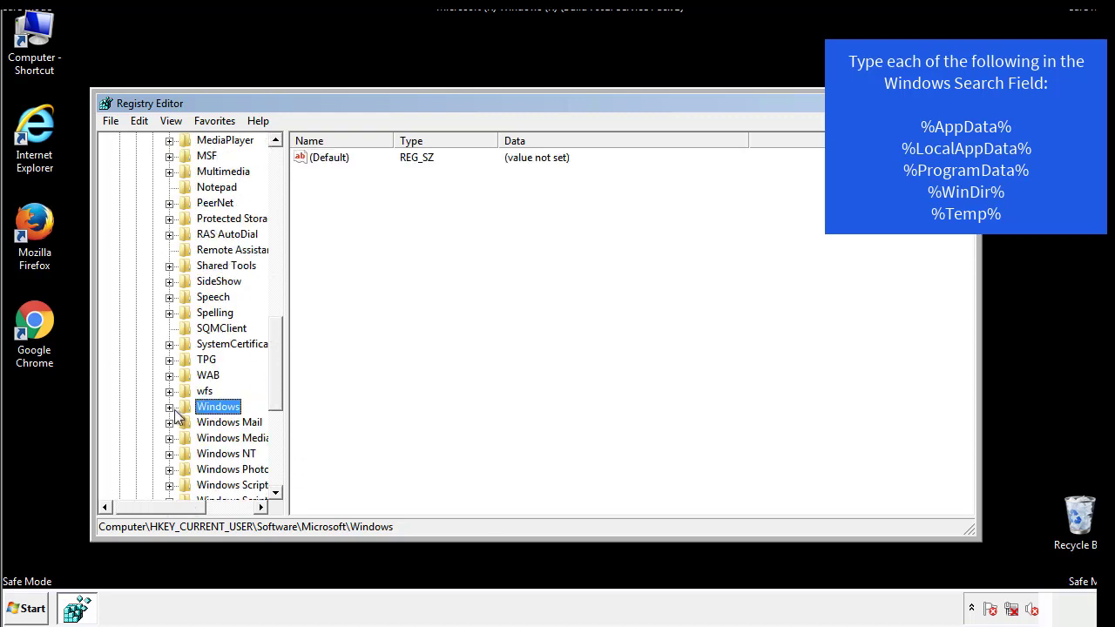
drag(280, 388, 280, 215)
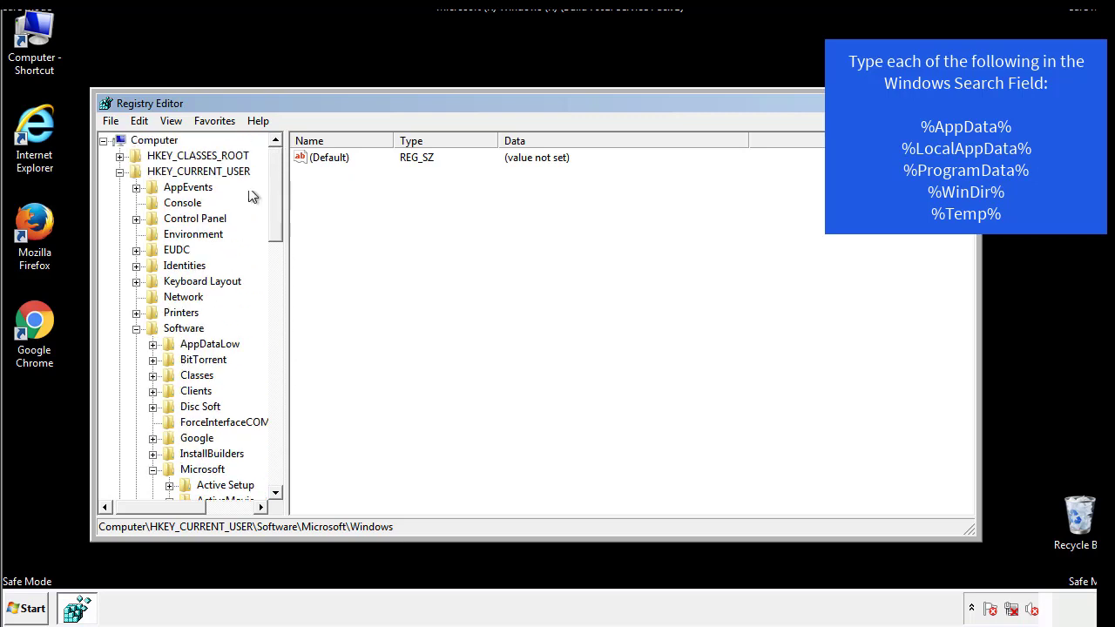
Search the registry for %temp%.
click(141, 122)
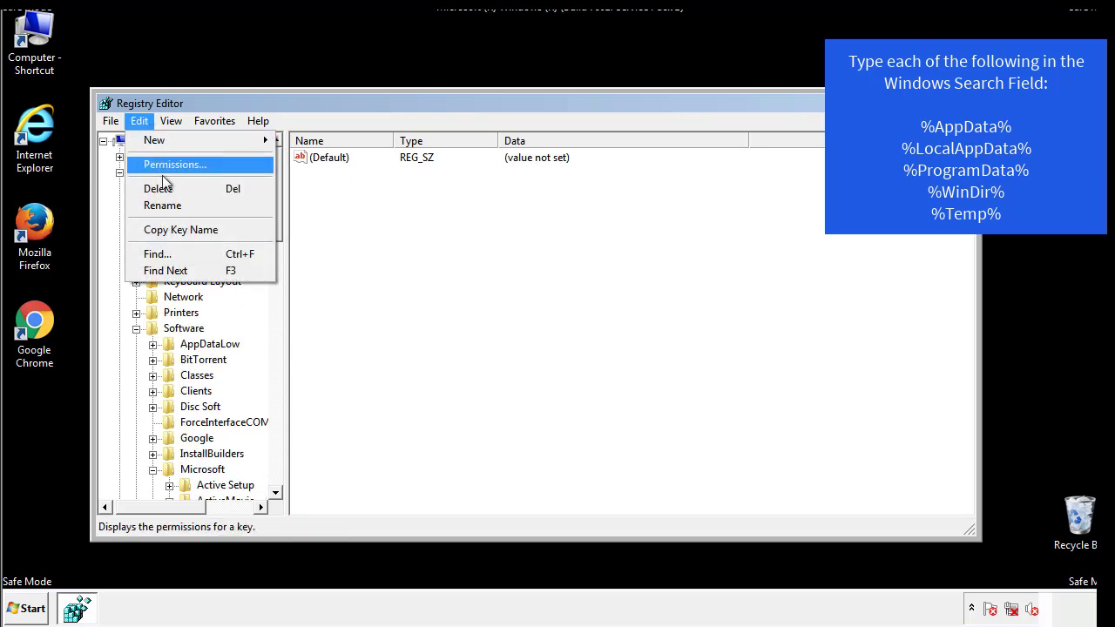
click(157, 253)
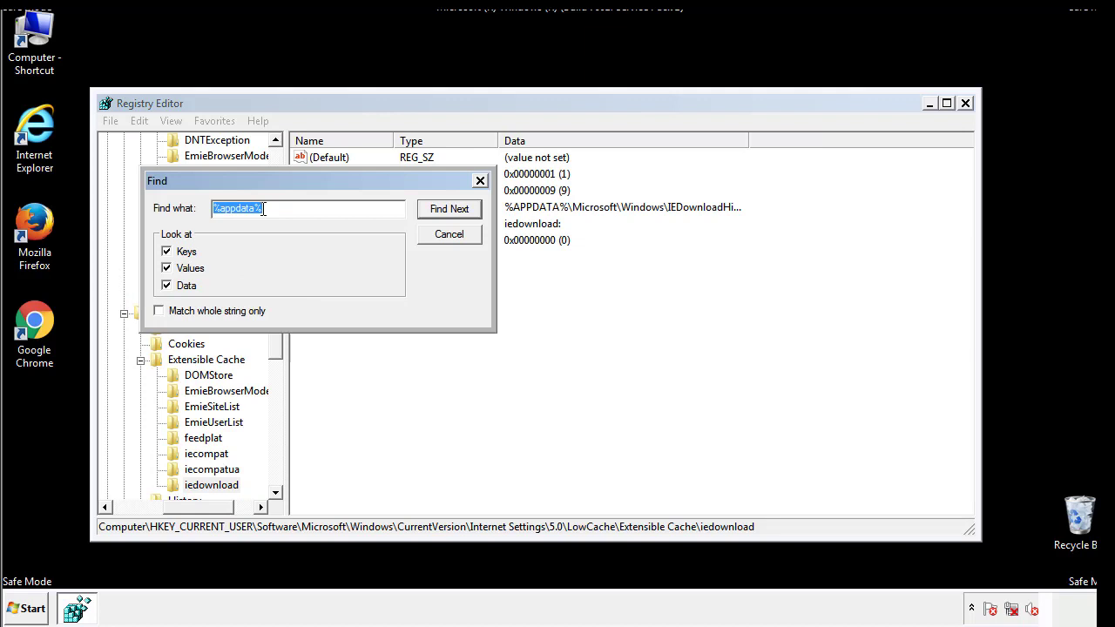
text(%temp%)
key(Return)
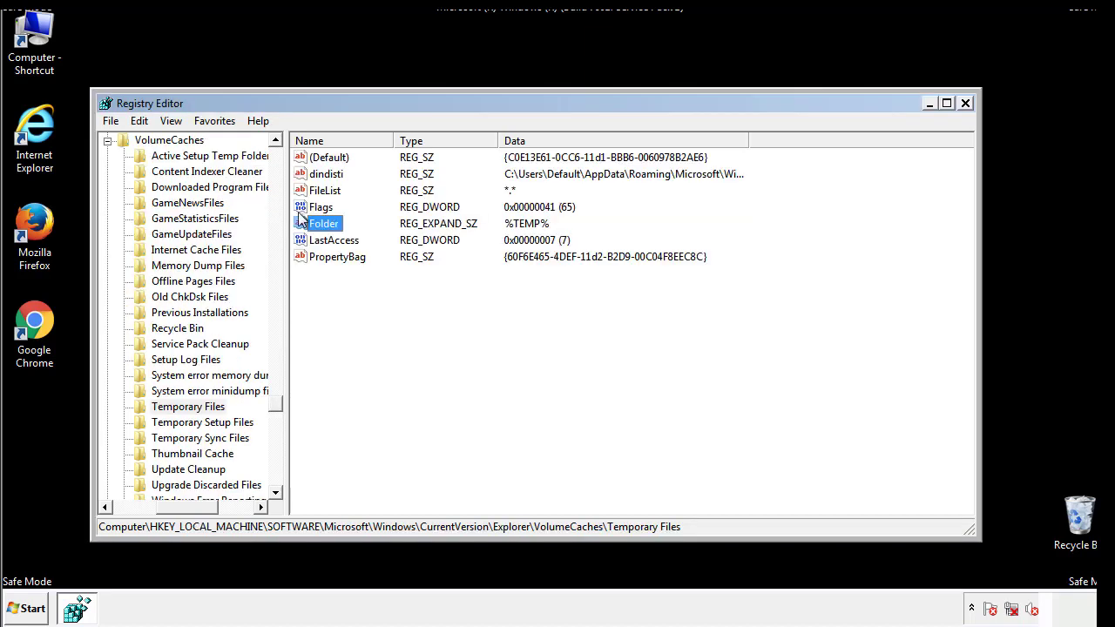
Permanently delete all values in the VolumeCaches\Temporary Files key and close the Registry Editor.
click(456, 299)
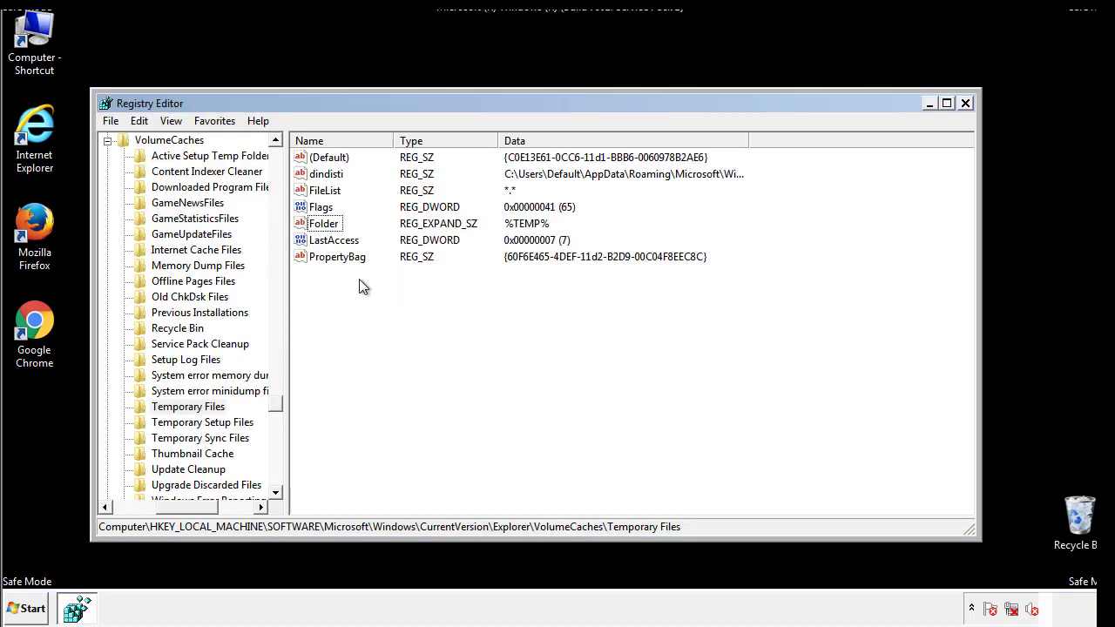
drag(358, 279, 315, 158)
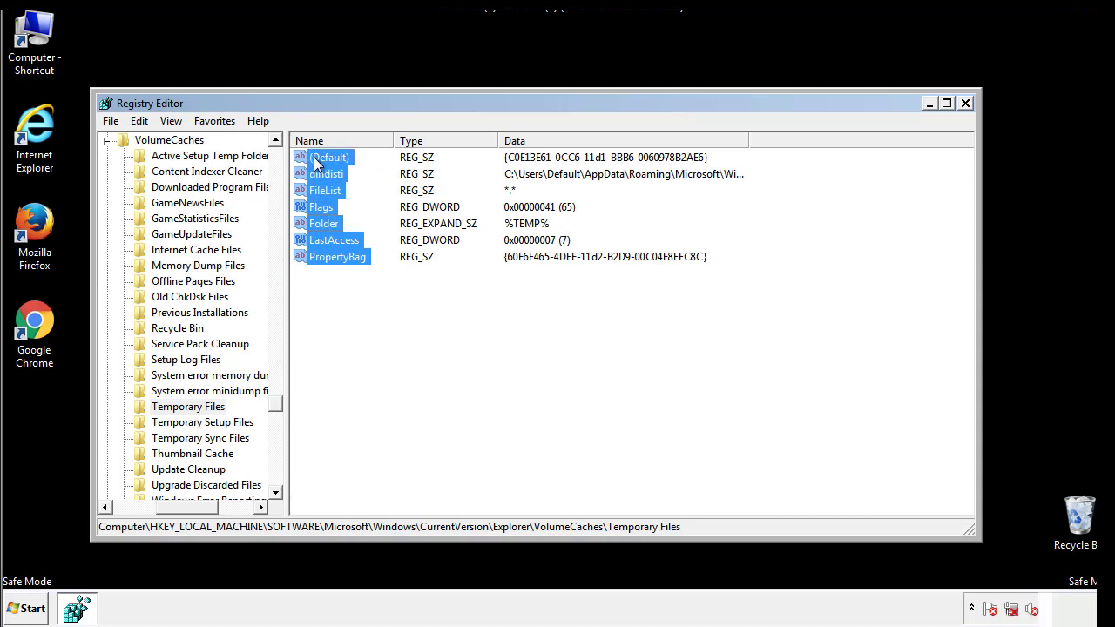
right_click(315, 156)
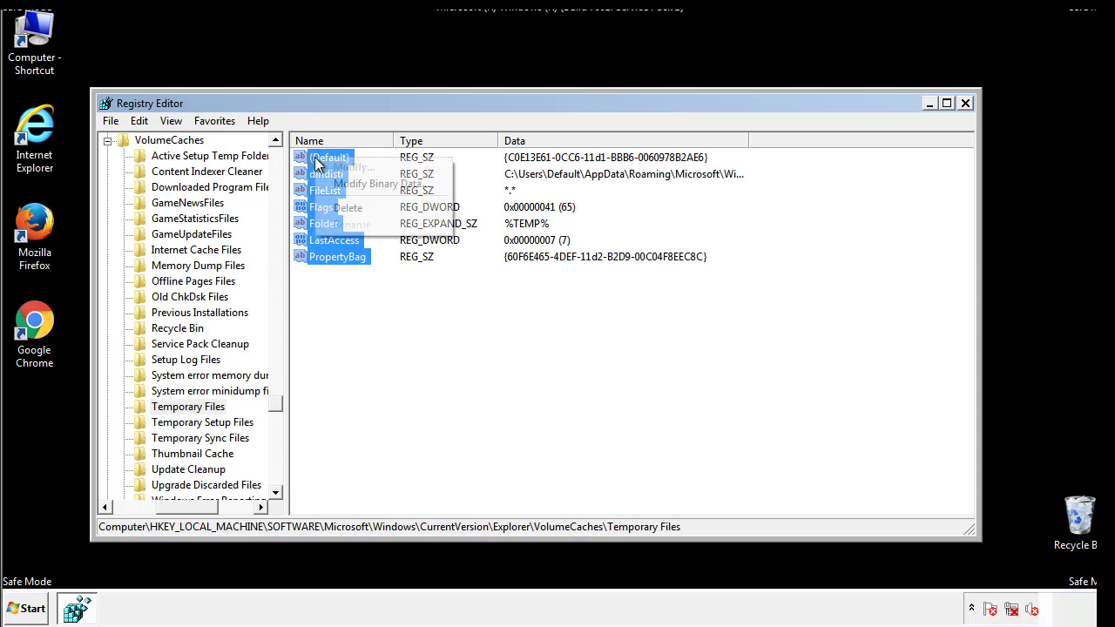
click(342, 208)
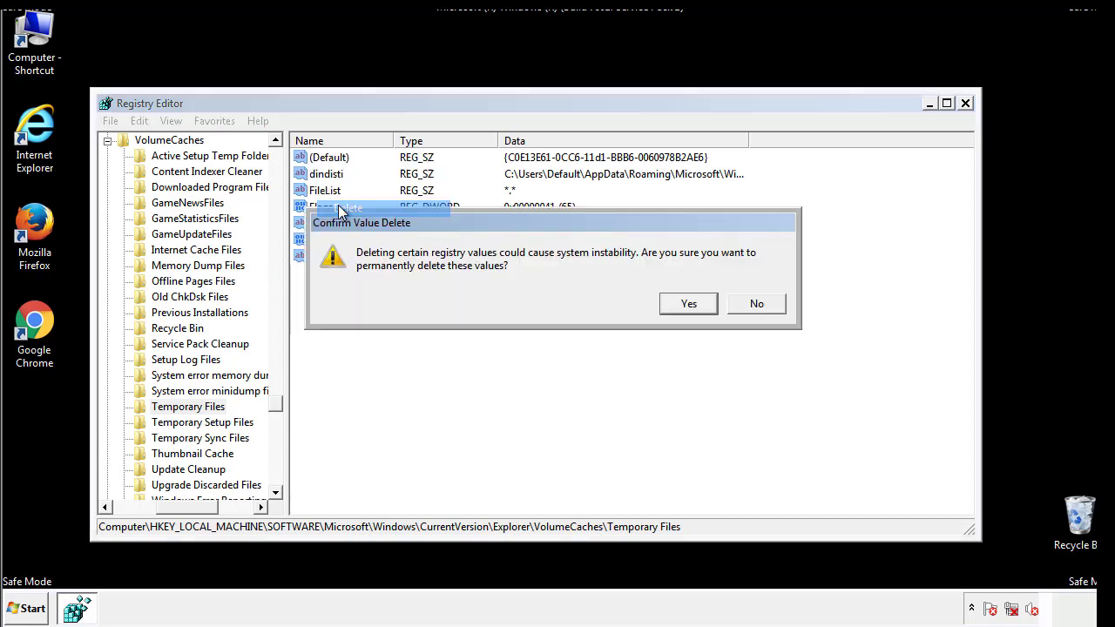
click(707, 303)
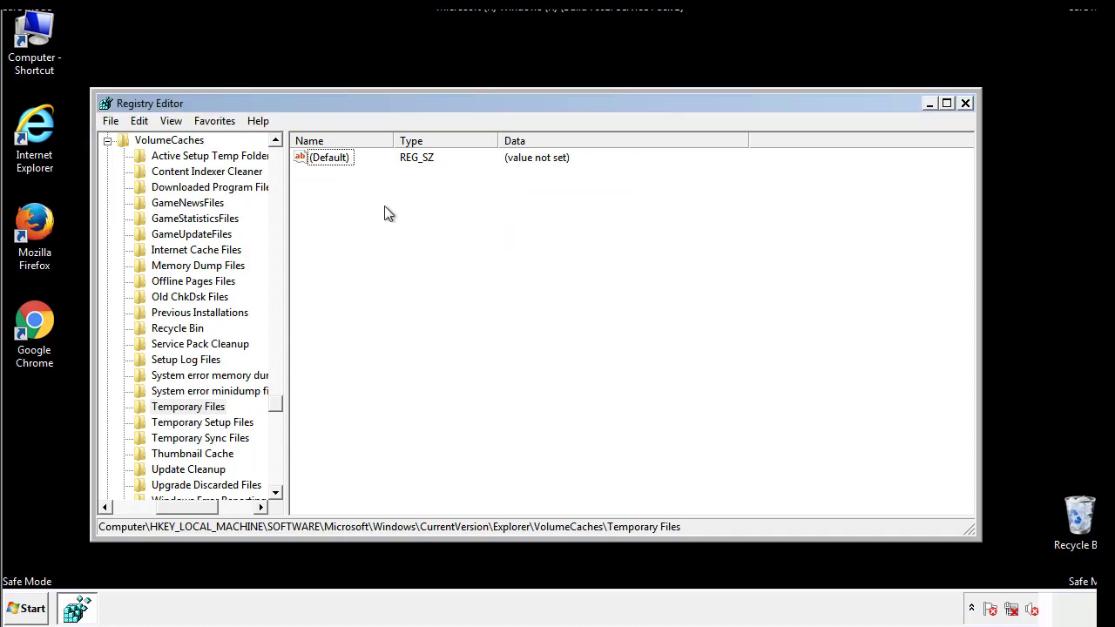
click(966, 104)
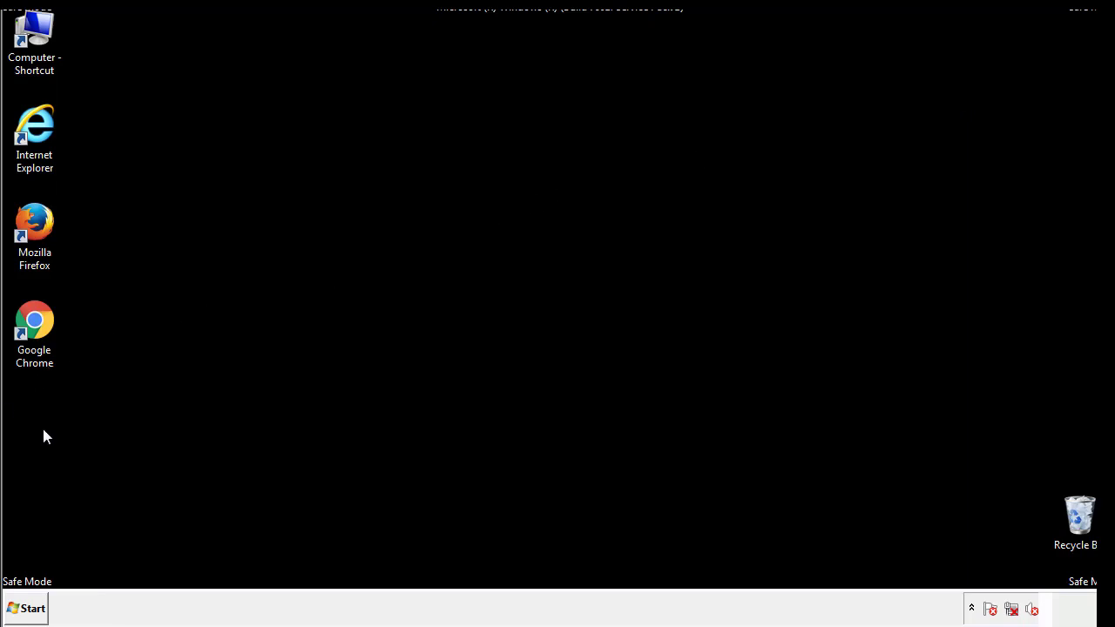
Find and launch msconfig to open System Configuration.
click(22, 614)
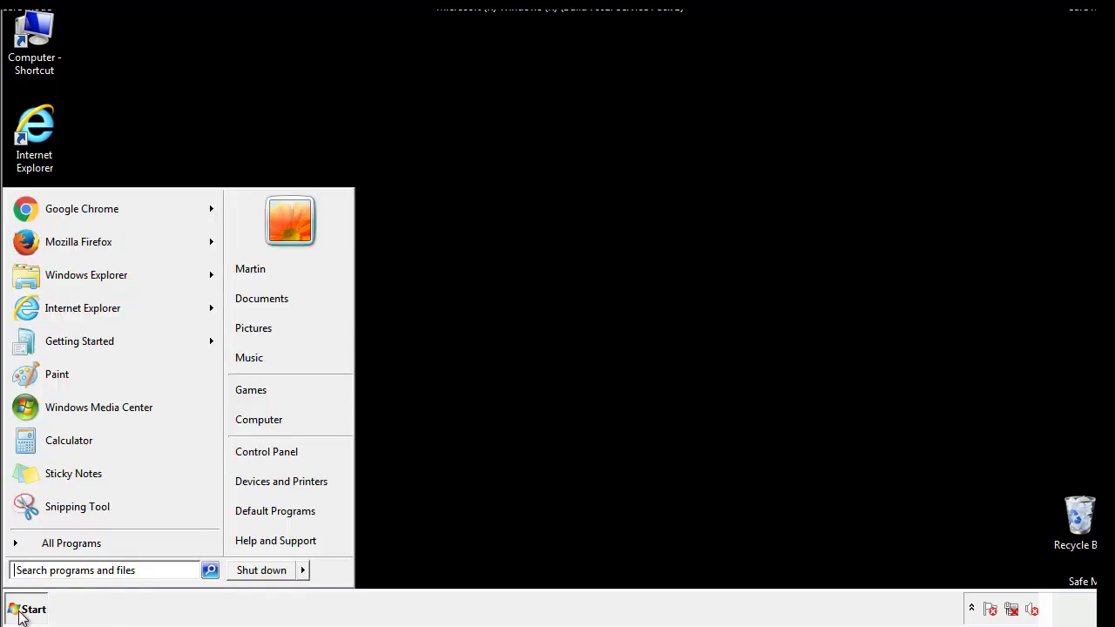
click(60, 570)
text(mscon)
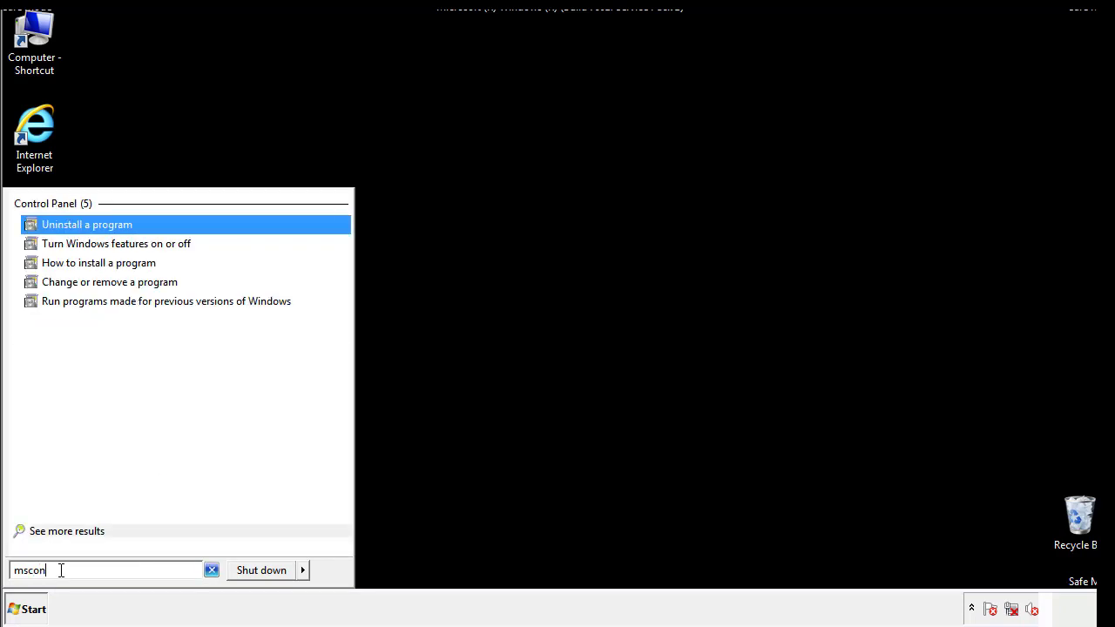
text(fig)
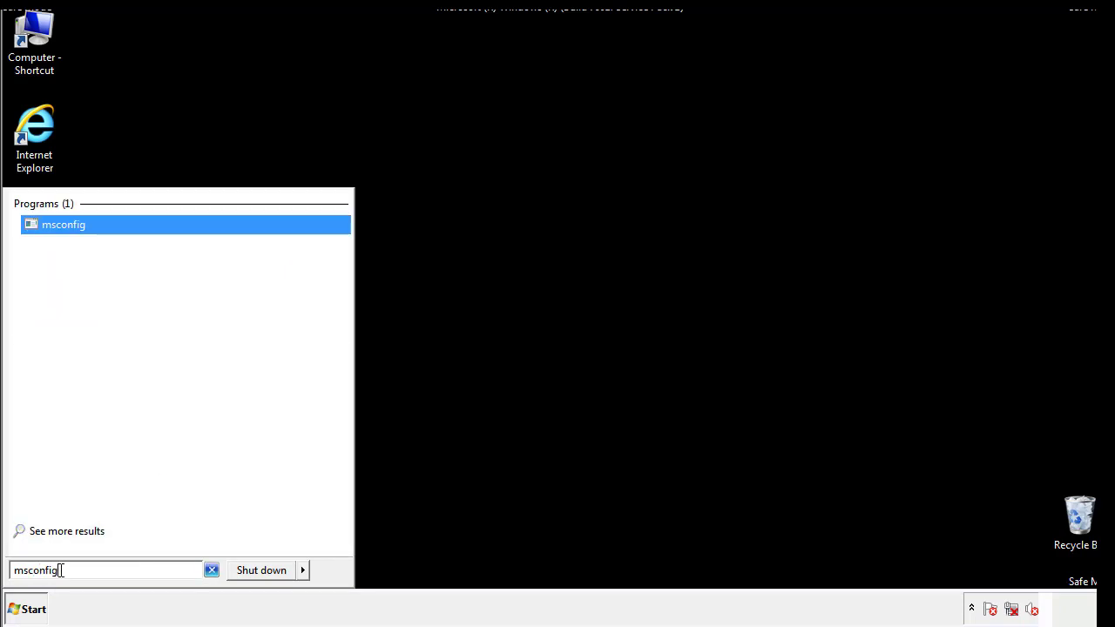
key(Return)
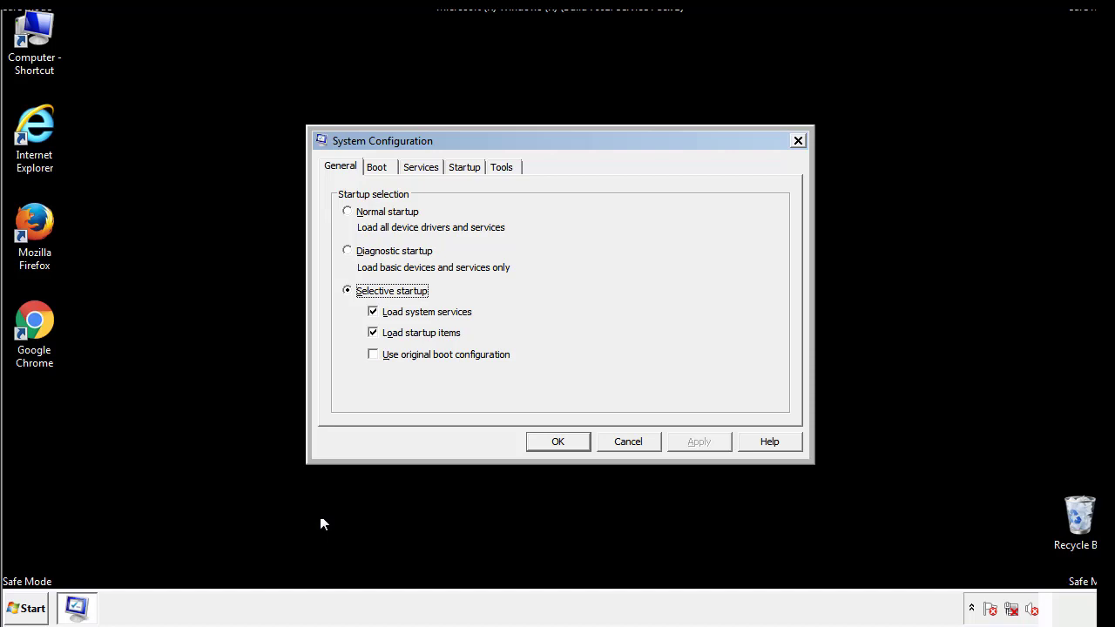
Turn off Safe boot in the boot options, apply the change and restart the computer.
click(379, 166)
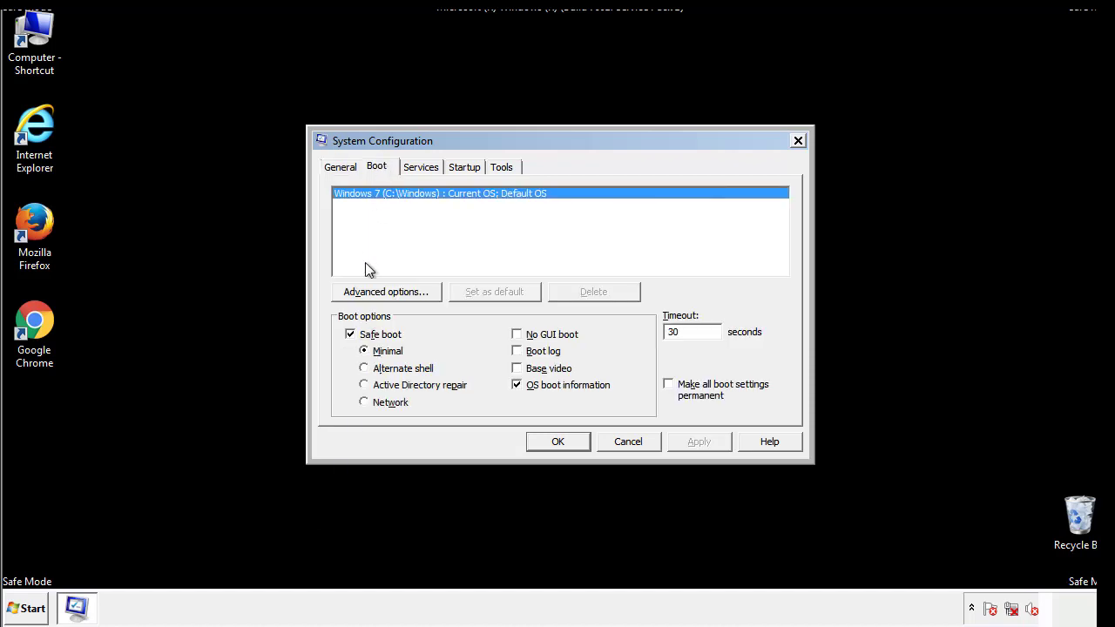
click(351, 335)
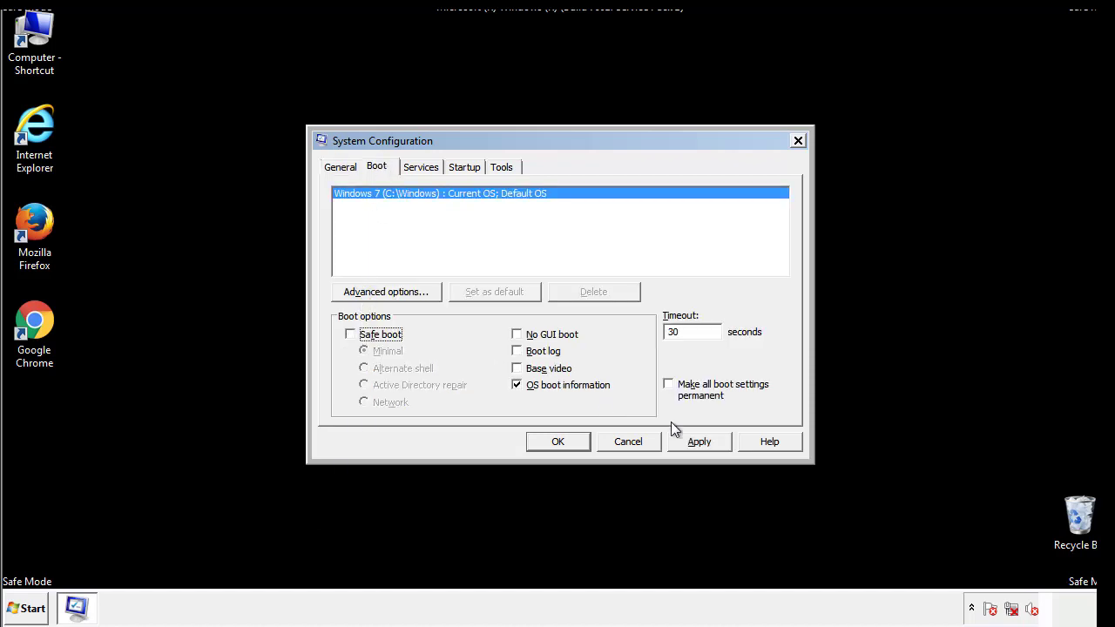
click(702, 441)
click(556, 443)
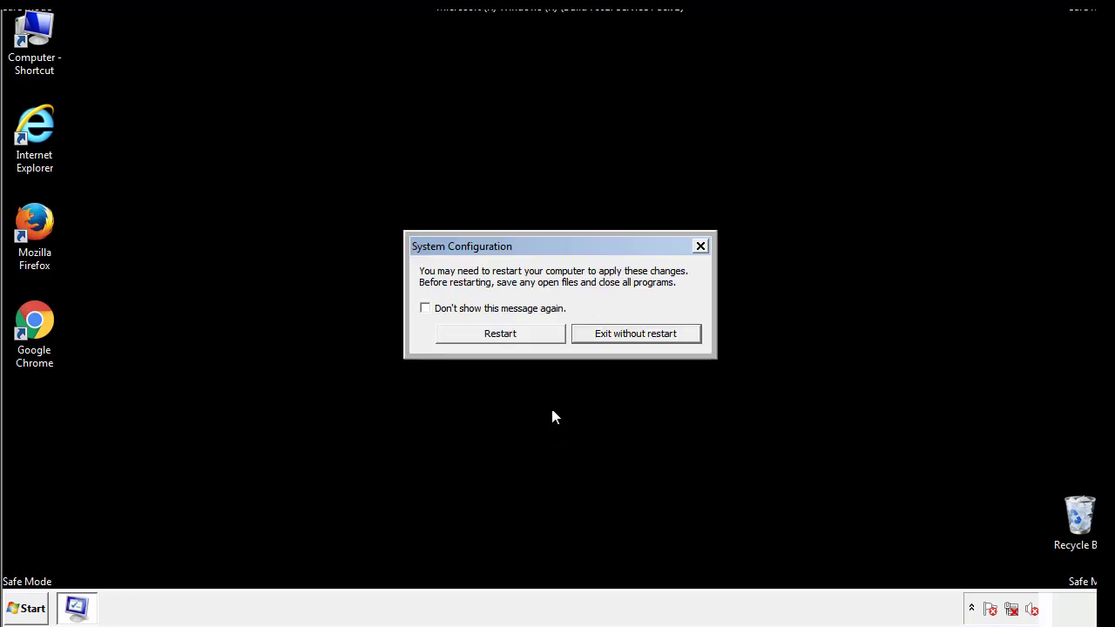
click(516, 339)
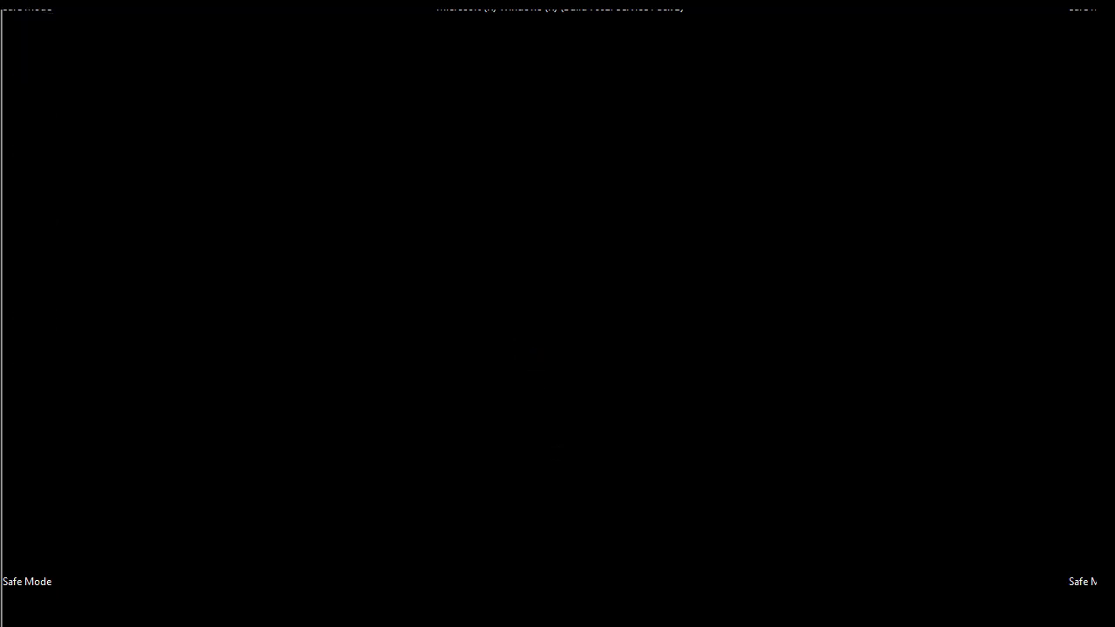